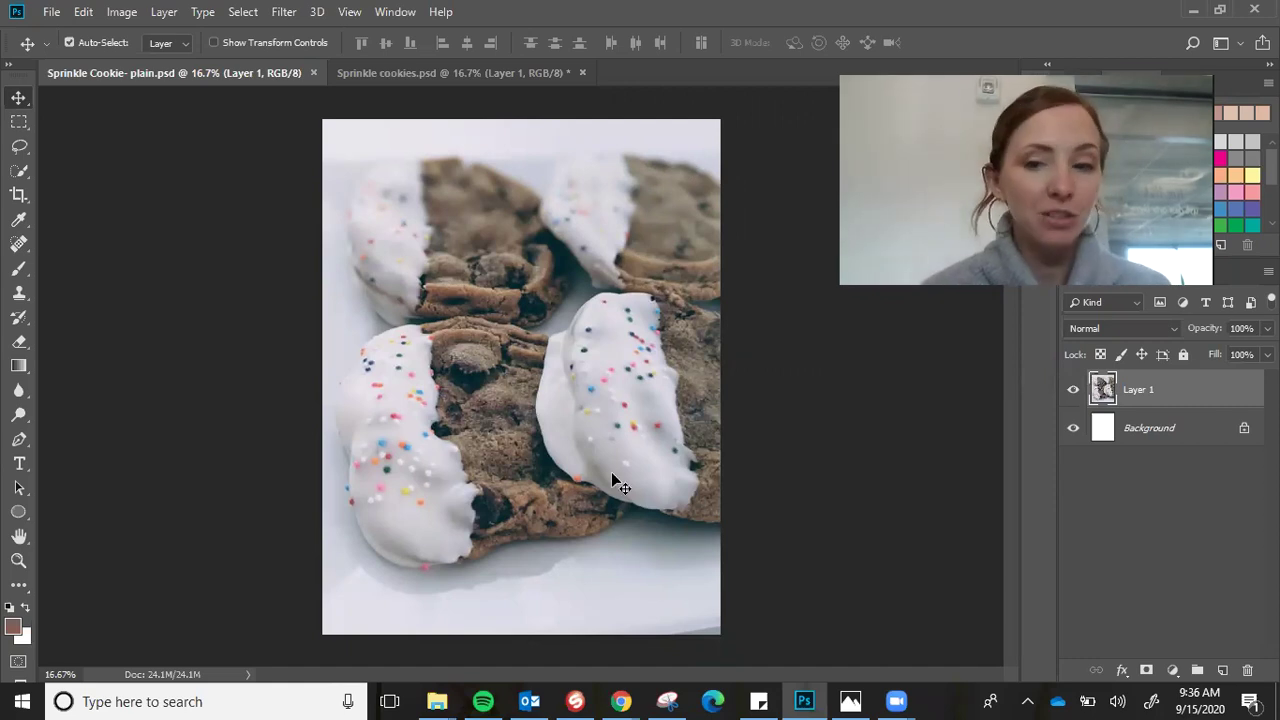
Switch to the Sprinkle cookies.psd document with the posterized cookie photo on Layer 1
{"action": "left_click", "coordinate": [442, 71]}
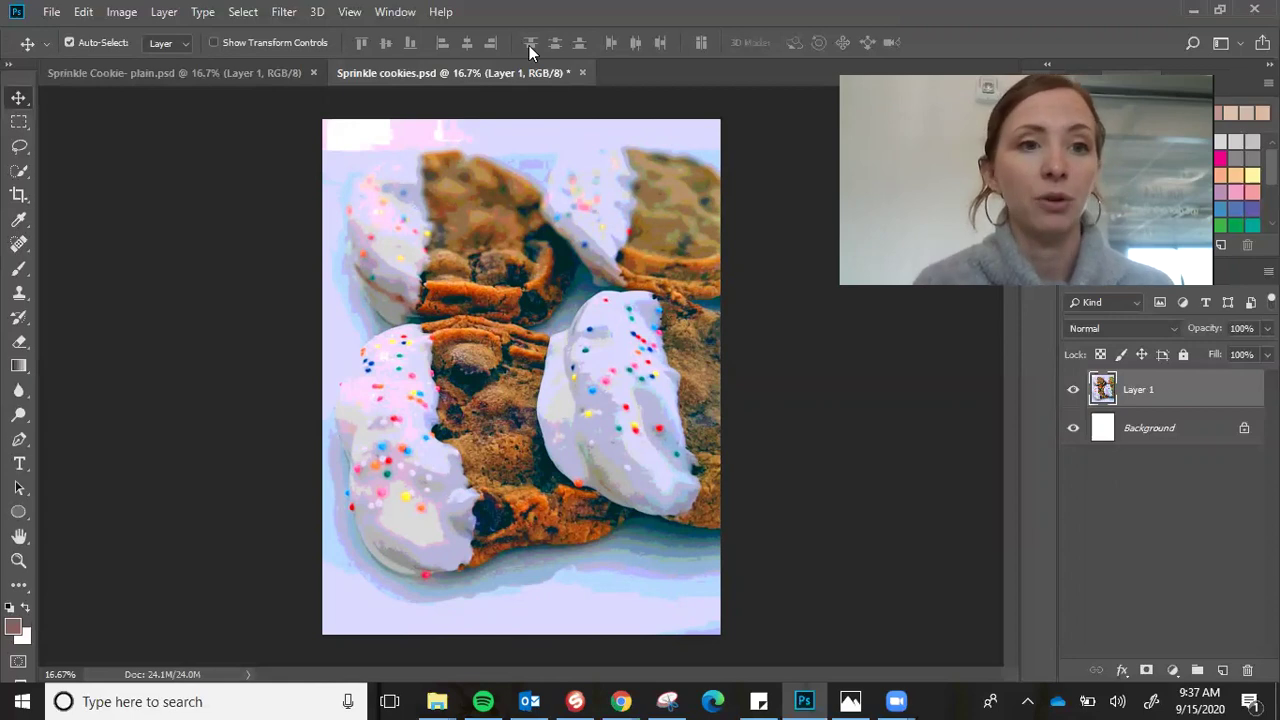
Create a new Letter document, 8.5 x 11 in at 300 ppi, named 'Sprinkle Cookies'
{"action": "left_click", "coordinate": [51, 11]}
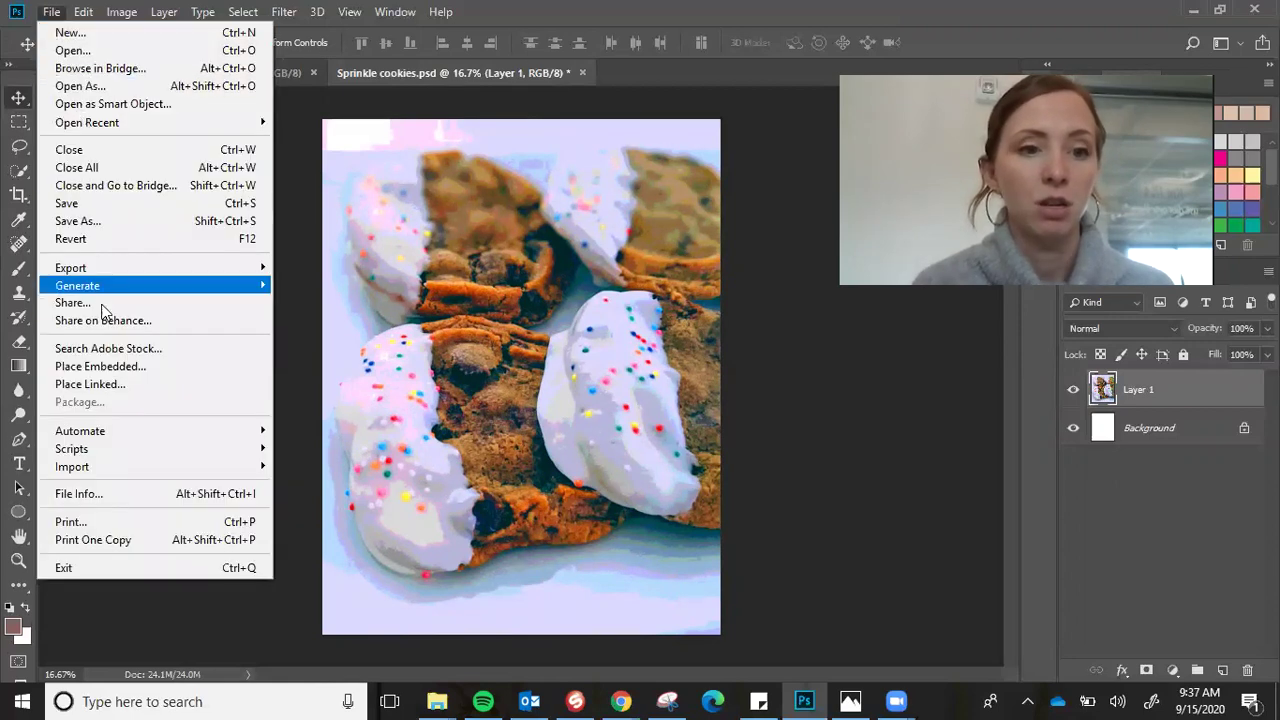
{"action": "left_click", "coordinate": [51, 11]}
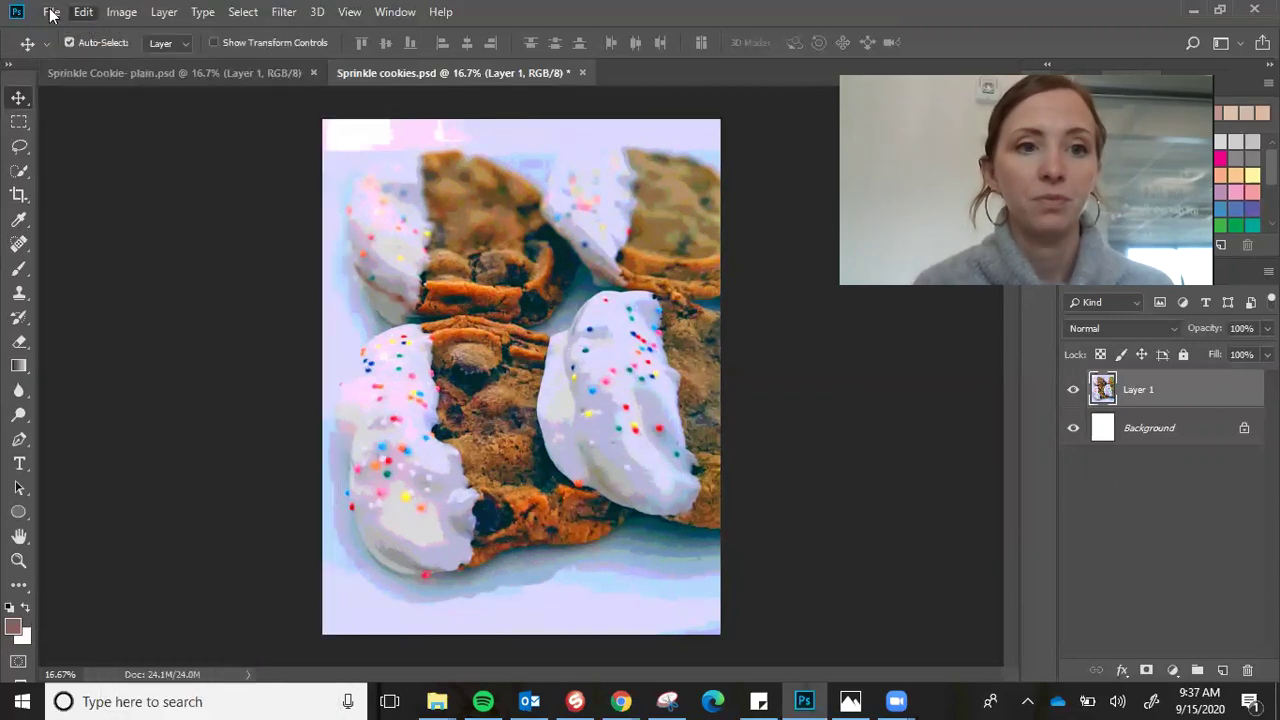
{"action": "left_click", "coordinate": [51, 11]}
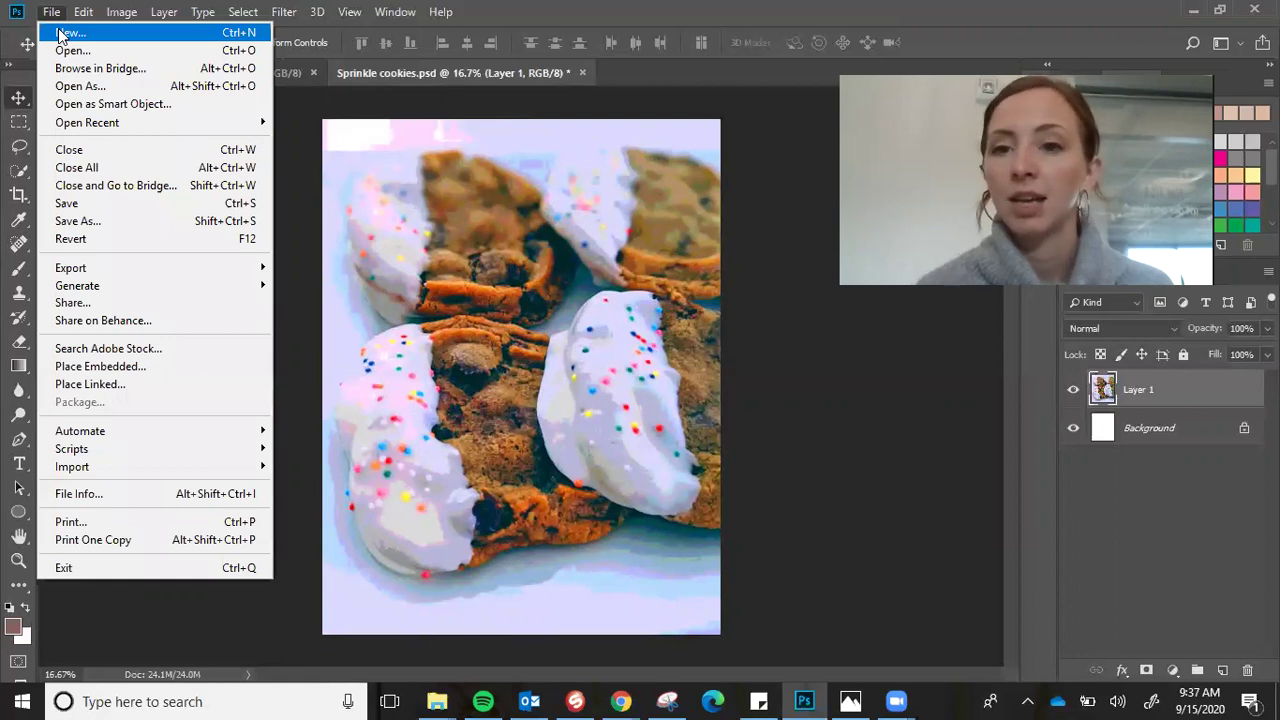
{"action": "left_click", "coordinate": [64, 33]}
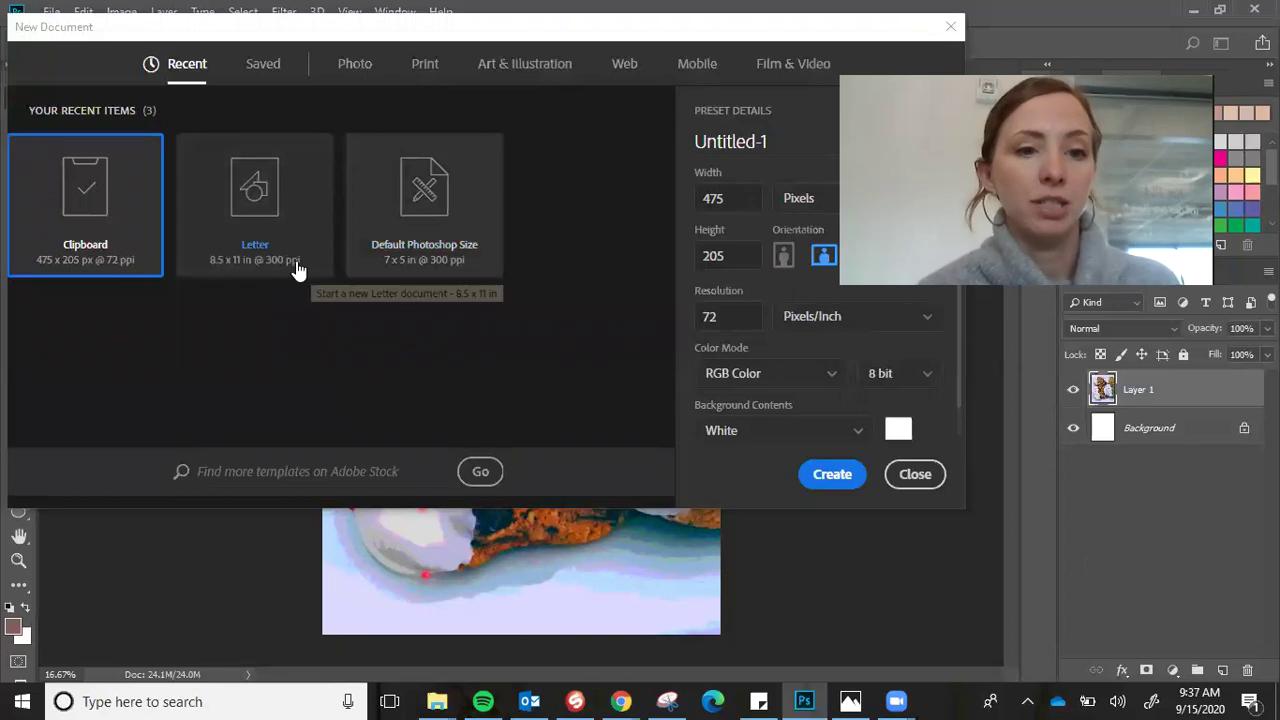
{"action": "left_click", "coordinate": [289, 226]}
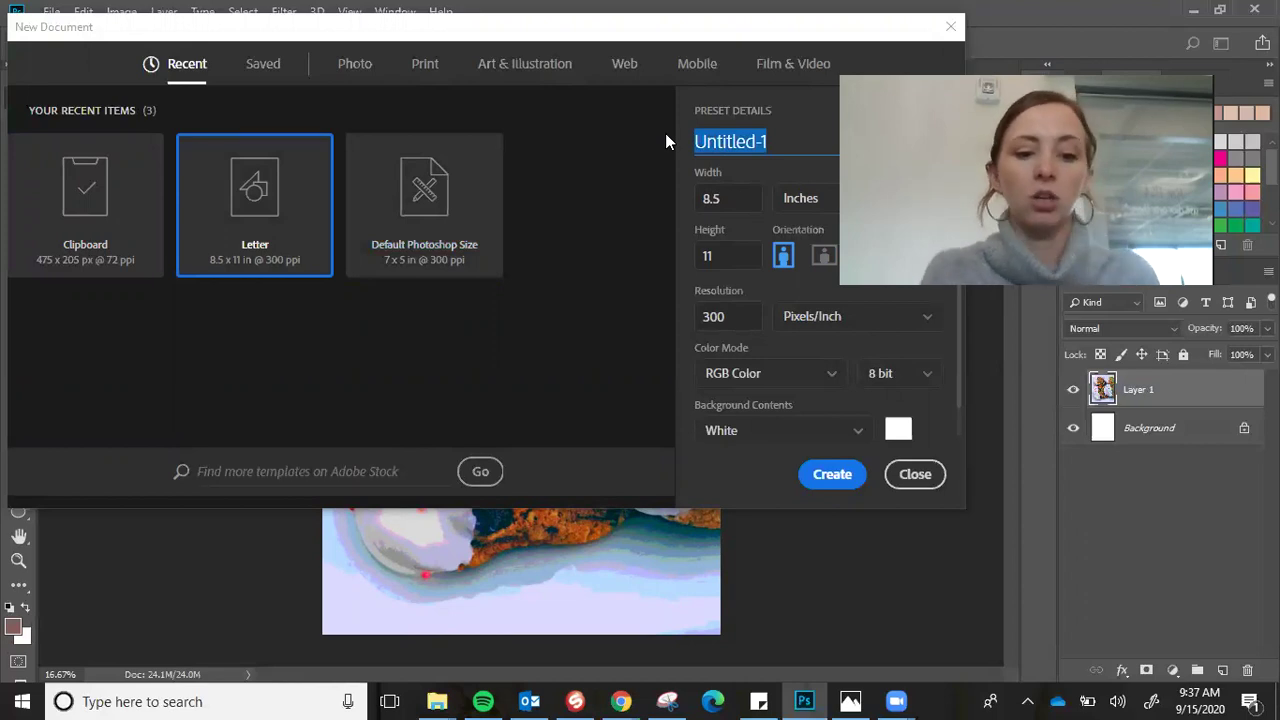
{"action": "type", "text": "Sprinkle "}
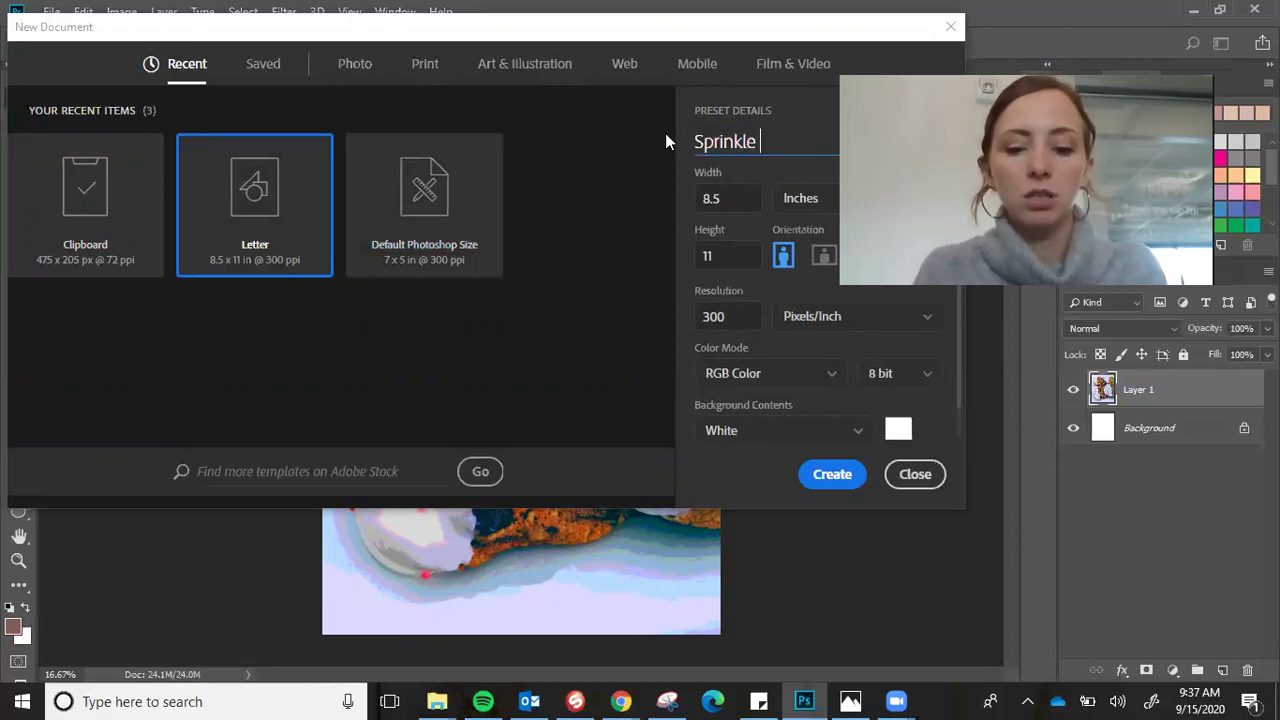
{"action": "type", "text": "Cookies"}
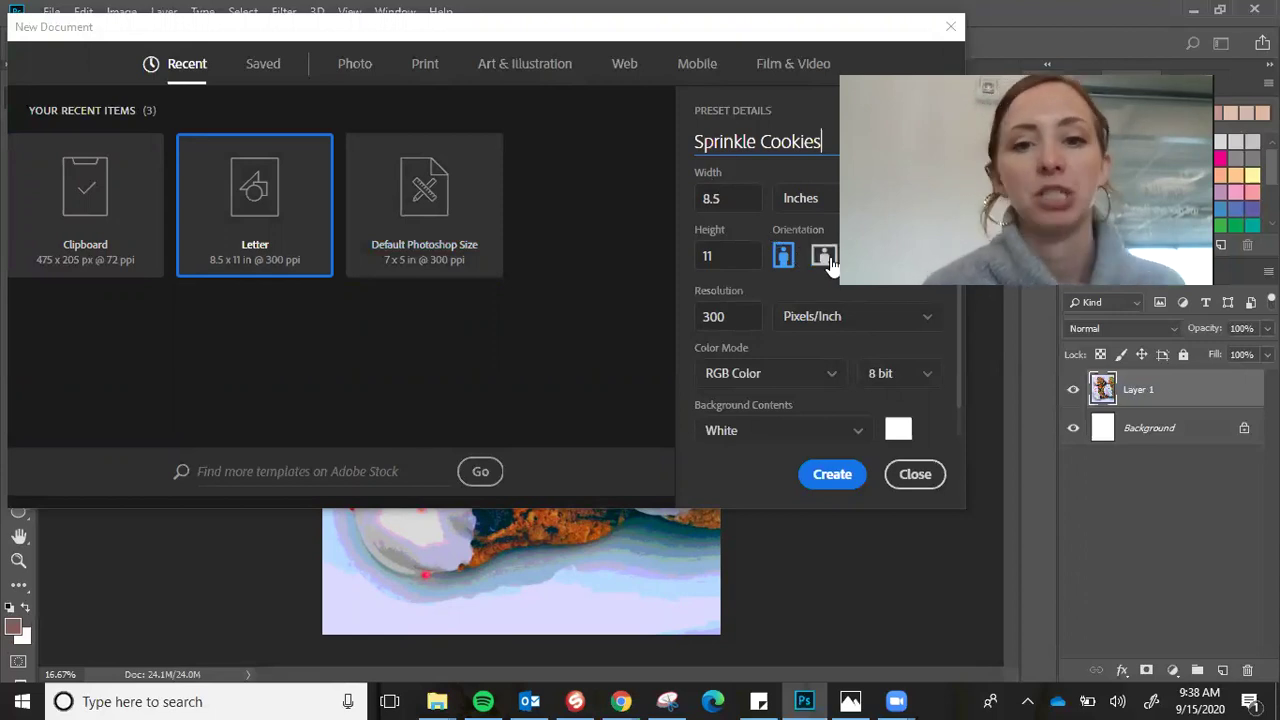
{"action": "left_click", "coordinate": [822, 478]}
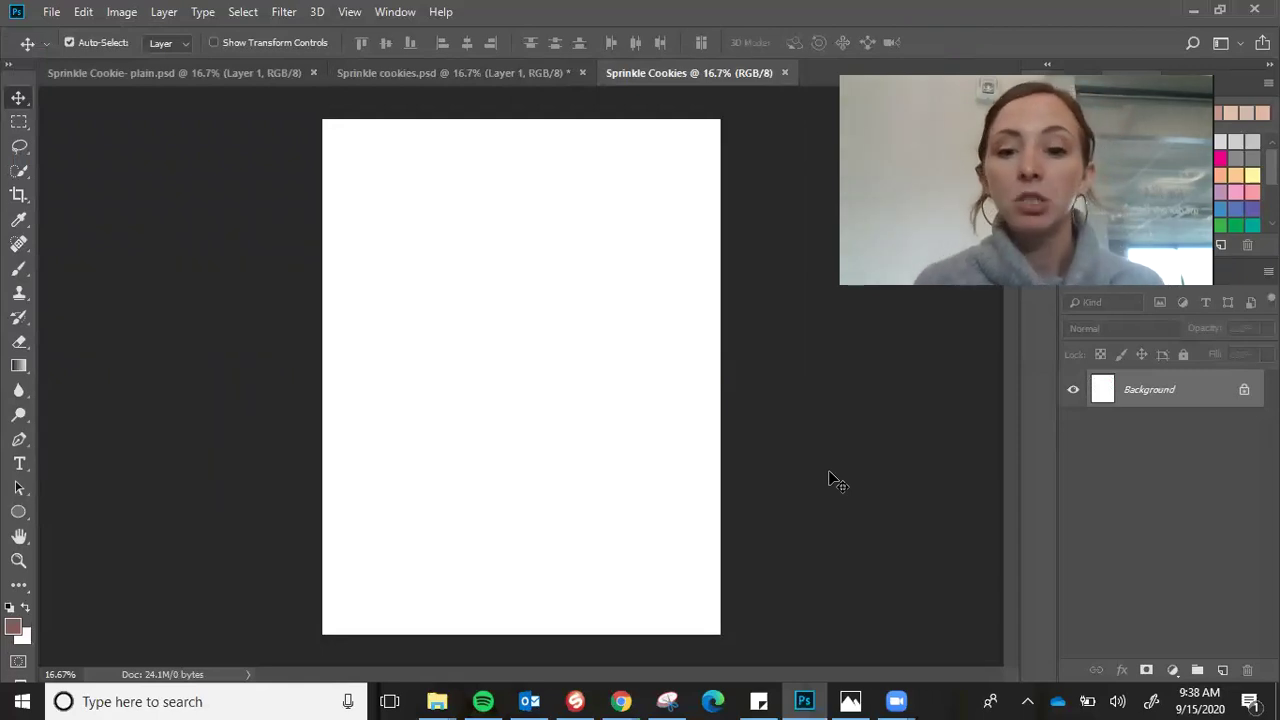
Copy the cookie photo from the Photos viewer, then return to the blank Sprinkle Cookies page
{"action": "mouse_move", "coordinate": [851, 693]}
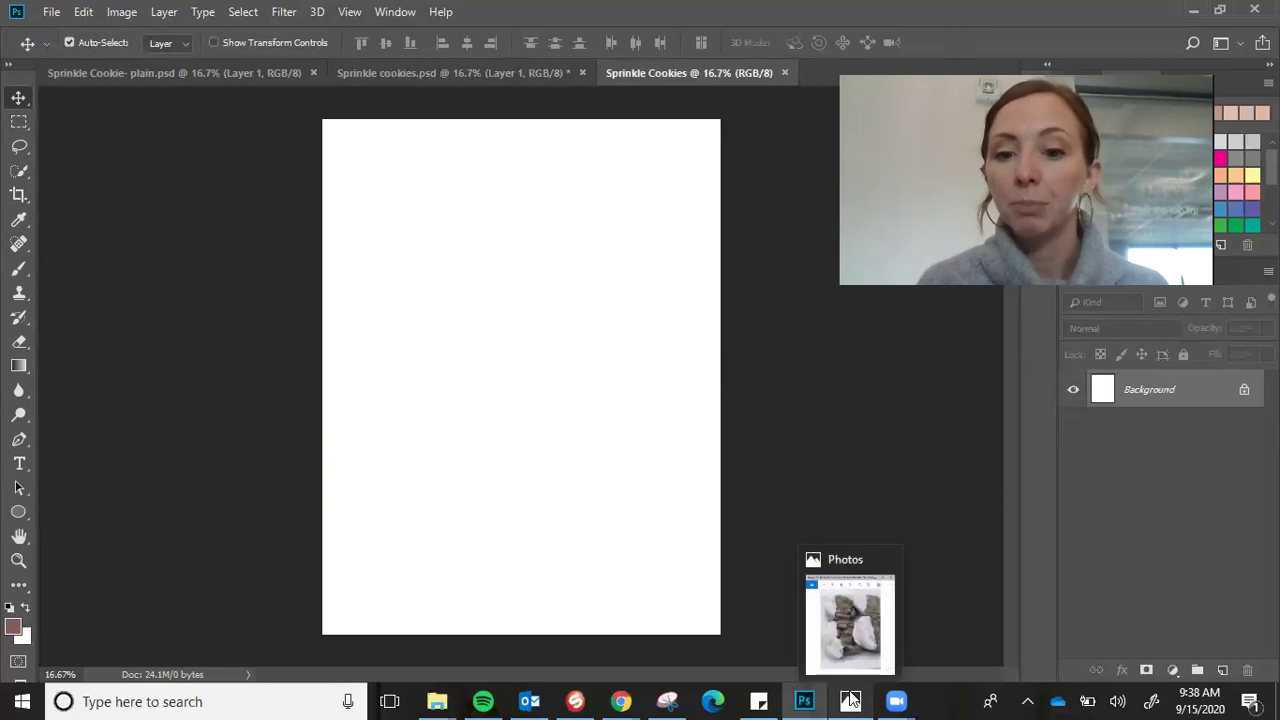
{"action": "left_click", "coordinate": [853, 645]}
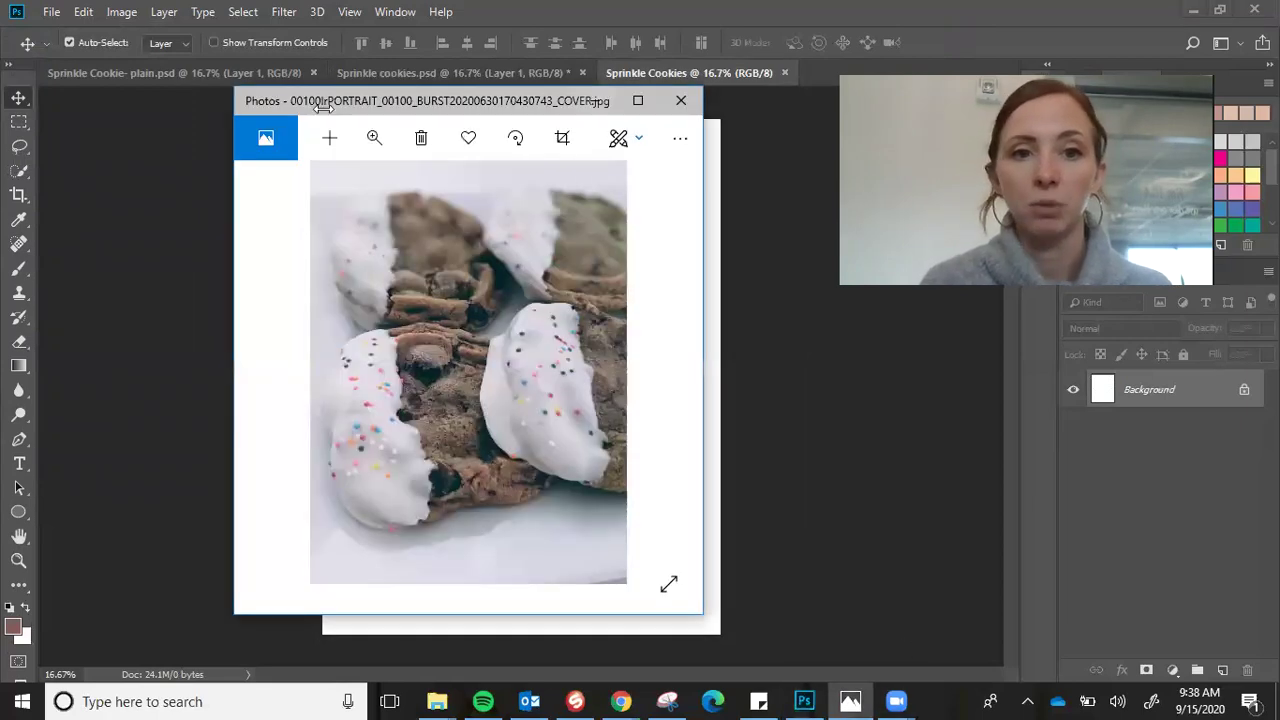
{"action": "left_click_drag", "start_coordinate": [322, 106], "coordinate": [407, 104]}
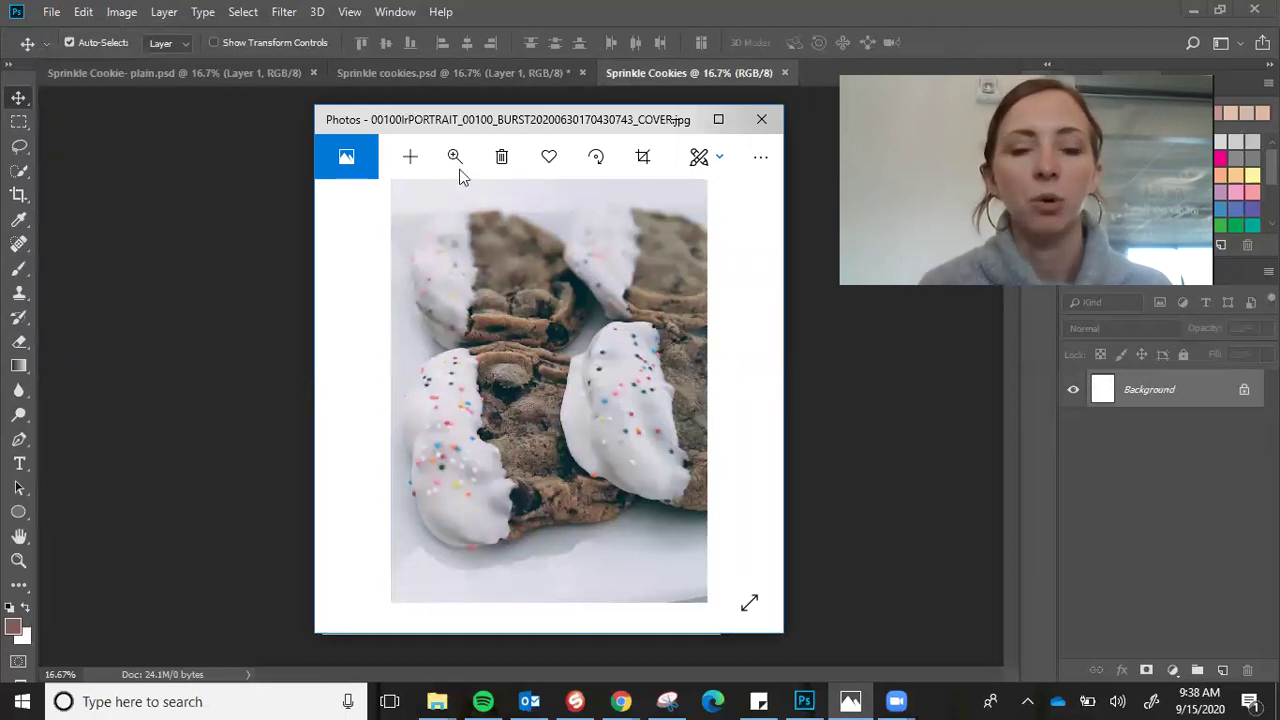
{"action": "right_click", "coordinate": [521, 366]}
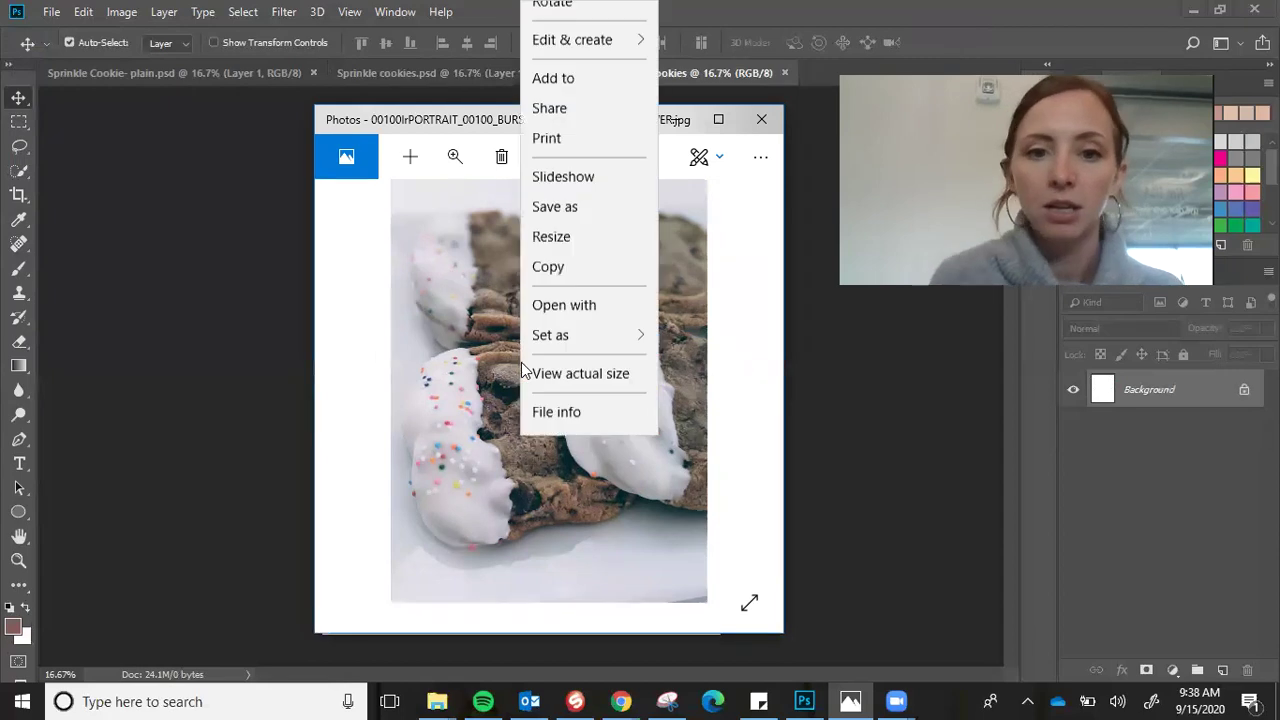
{"action": "left_click", "coordinate": [583, 349]}
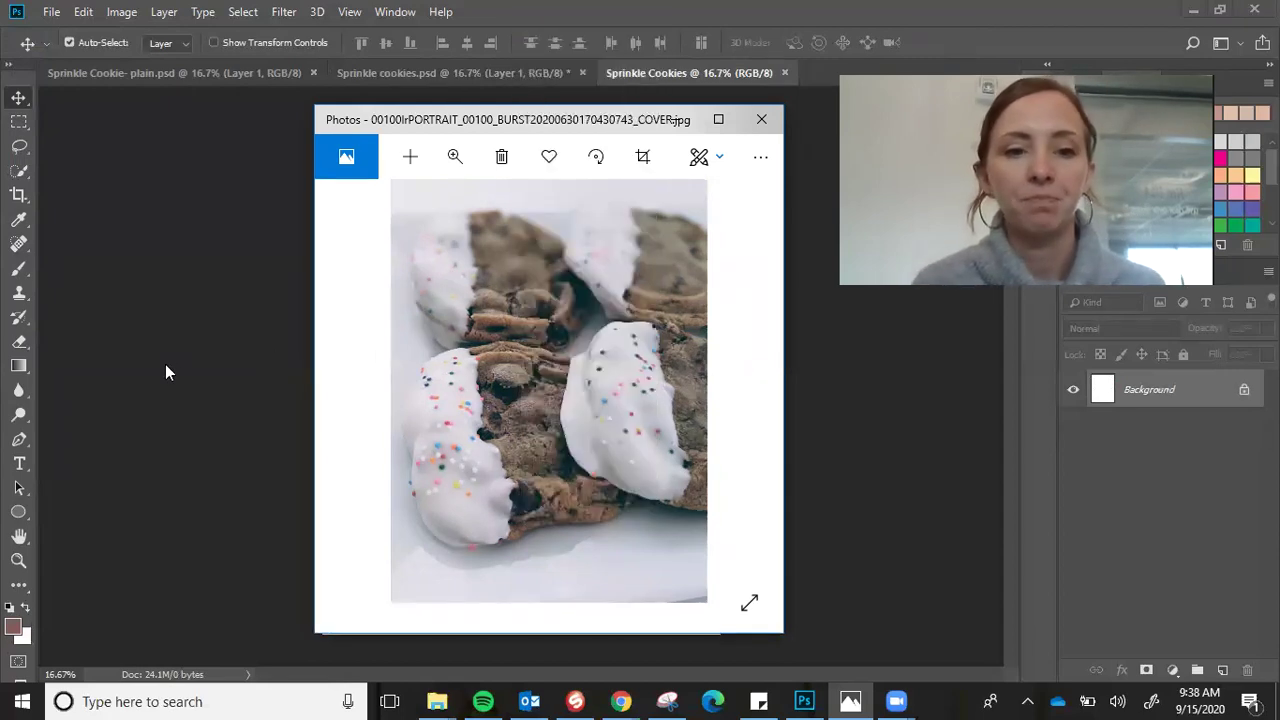
{"action": "left_click", "coordinate": [165, 364]}
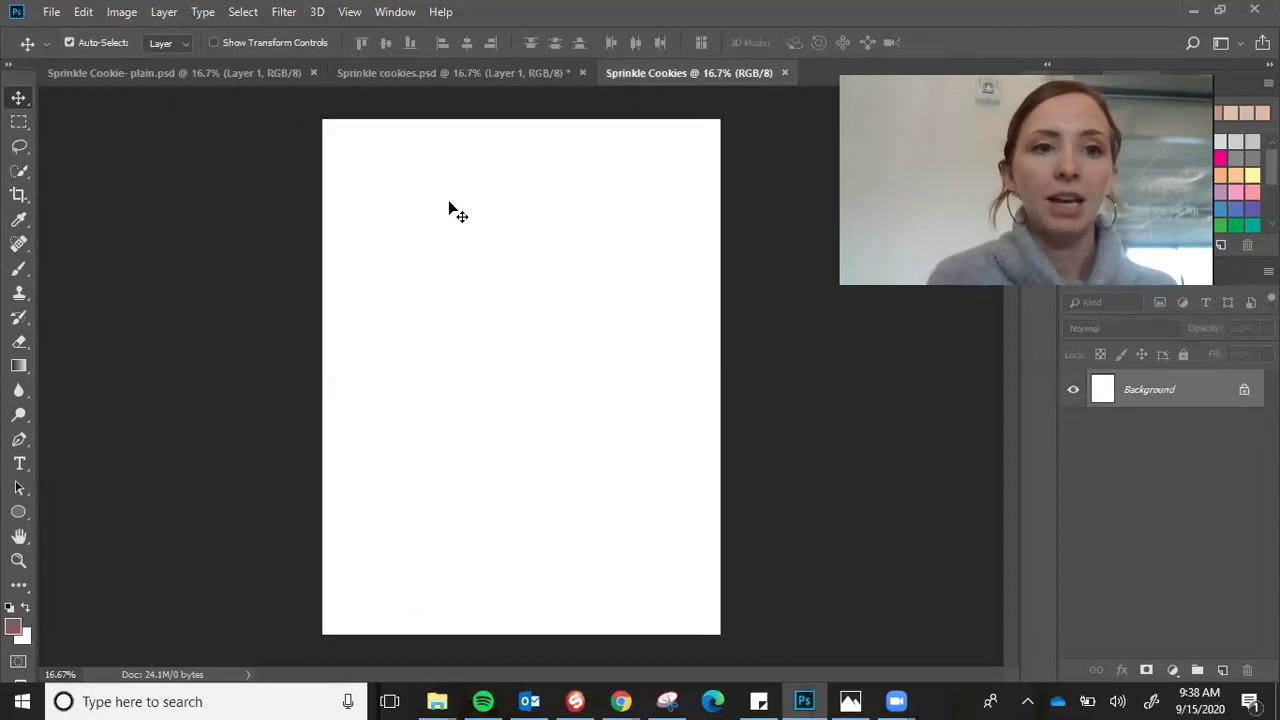
Paste the copied cookie photo into Sprinkle Cookies as Layer 1 with Ctrl+V
{"action": "left_click", "coordinate": [83, 12]}
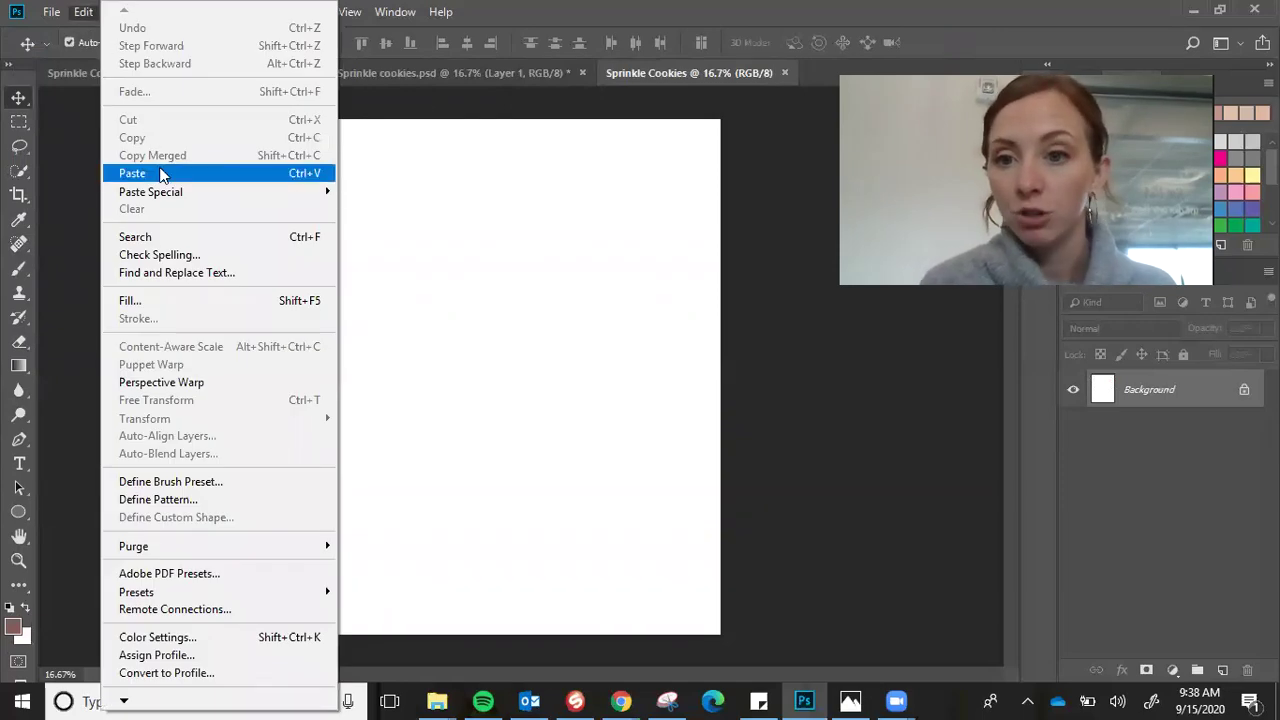
{"action": "left_click", "coordinate": [459, 194]}
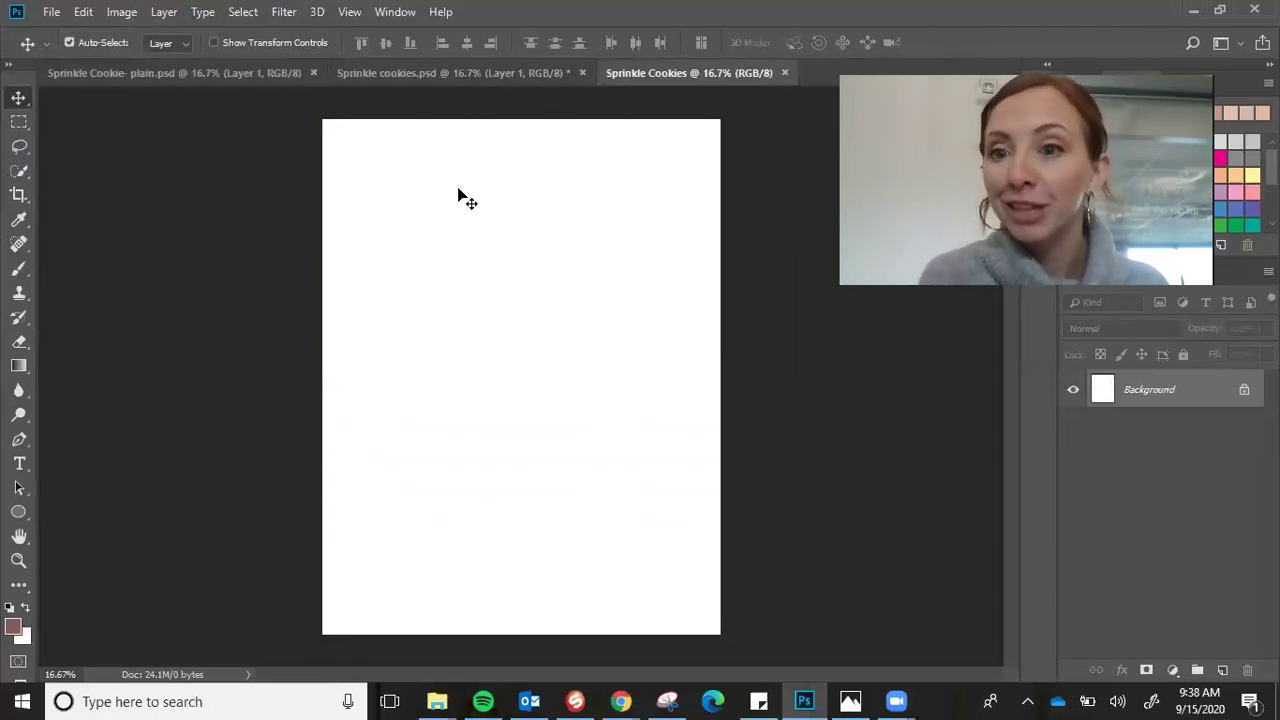
{"action": "key", "text": "ctrl"}
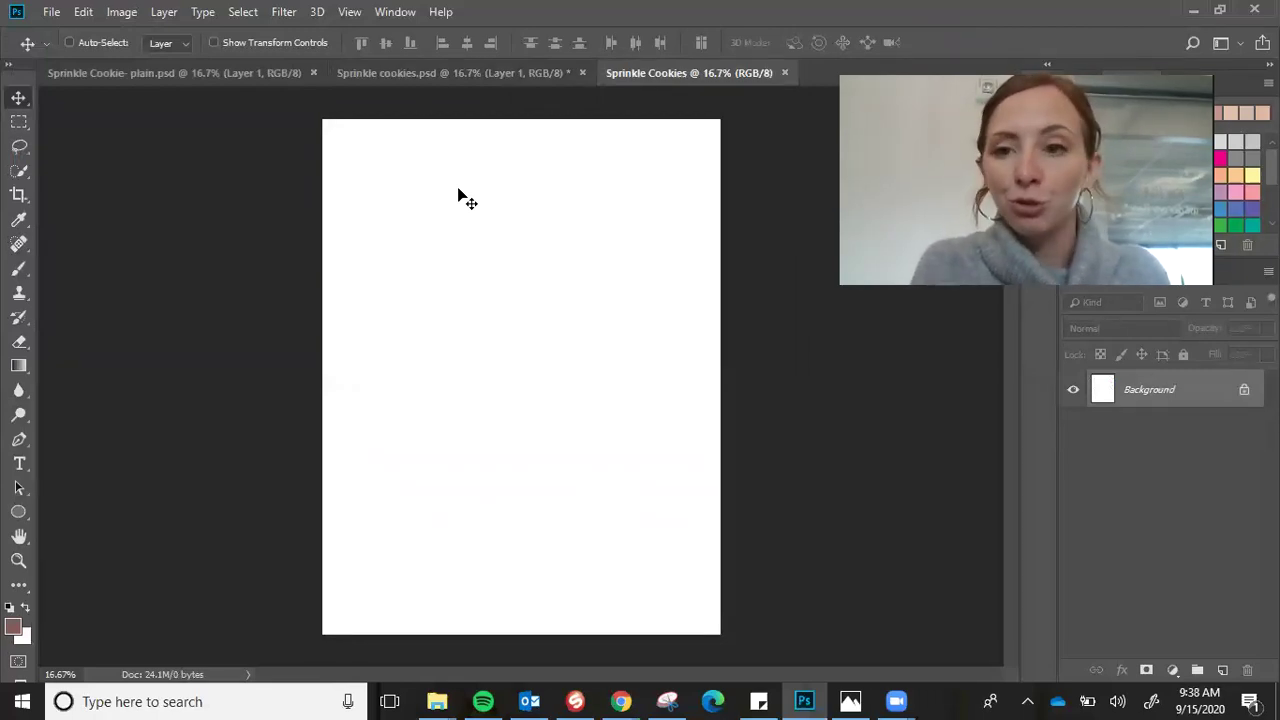
{"action": "key", "text": "ctrl+v"}
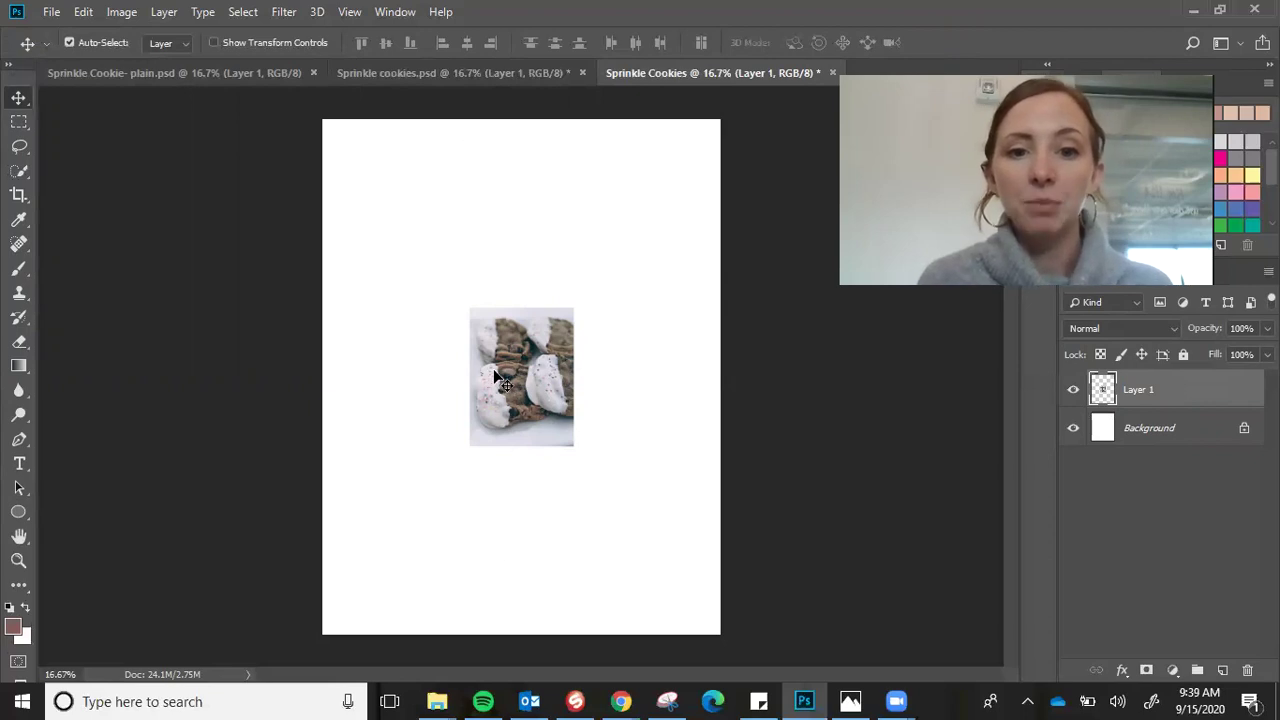
Drag the pasted cookie photo into the page's top-left corner
{"action": "left_click_drag", "start_coordinate": [500, 386], "coordinate": [441, 302]}
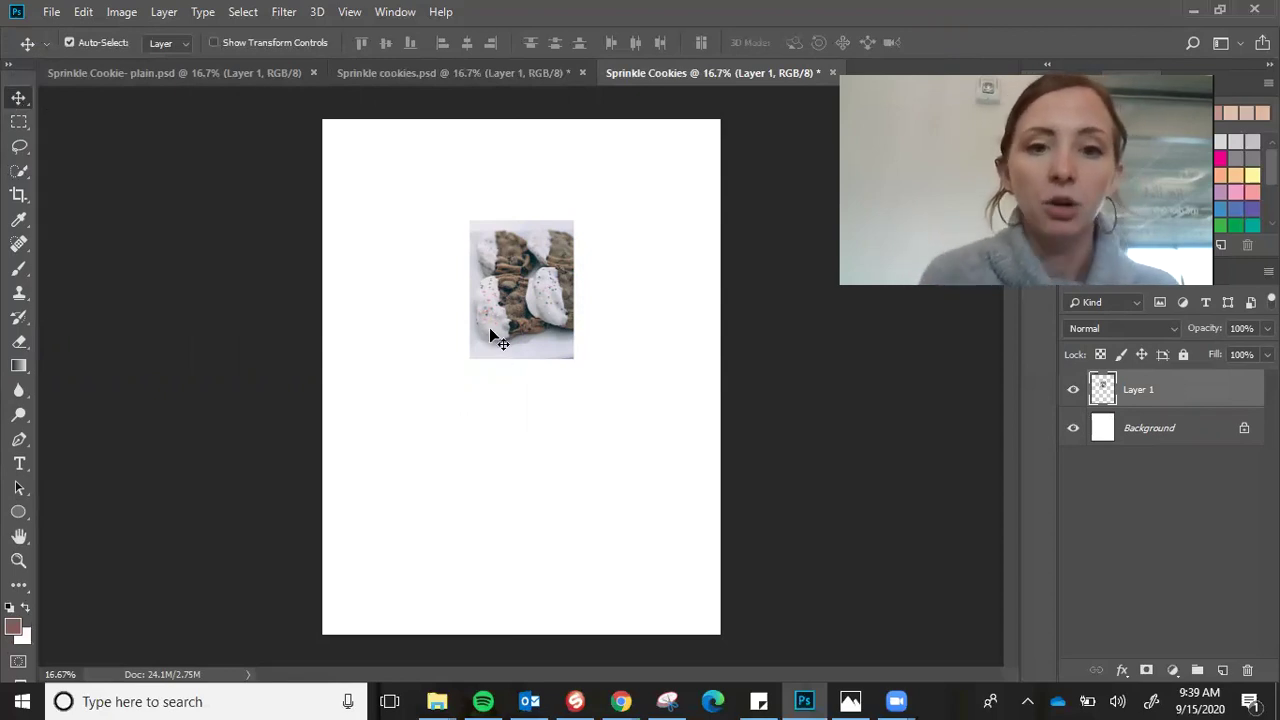
{"action": "left_click_drag", "start_coordinate": [489, 330], "coordinate": [340, 230]}
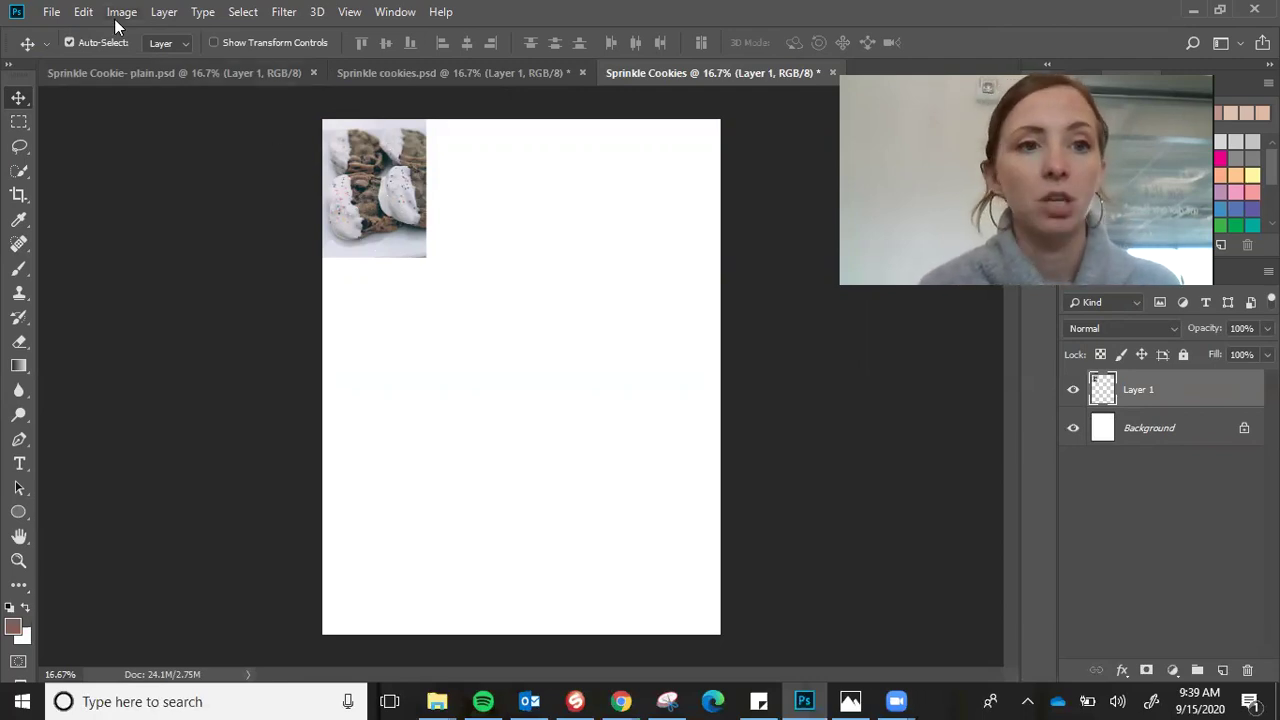
{"action": "left_click", "coordinate": [83, 12]}
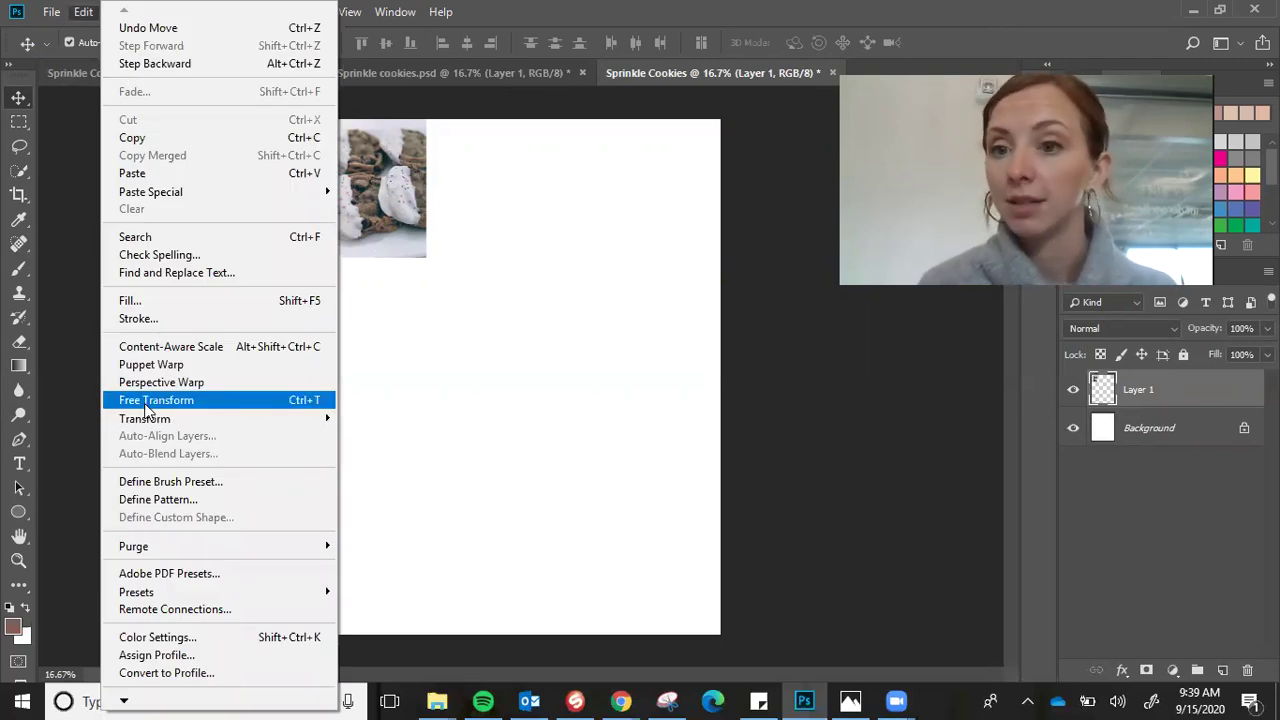
Scale the cookie photo with Free Transform until it covers the entire Letter page
{"action": "left_click", "coordinate": [384, 216]}
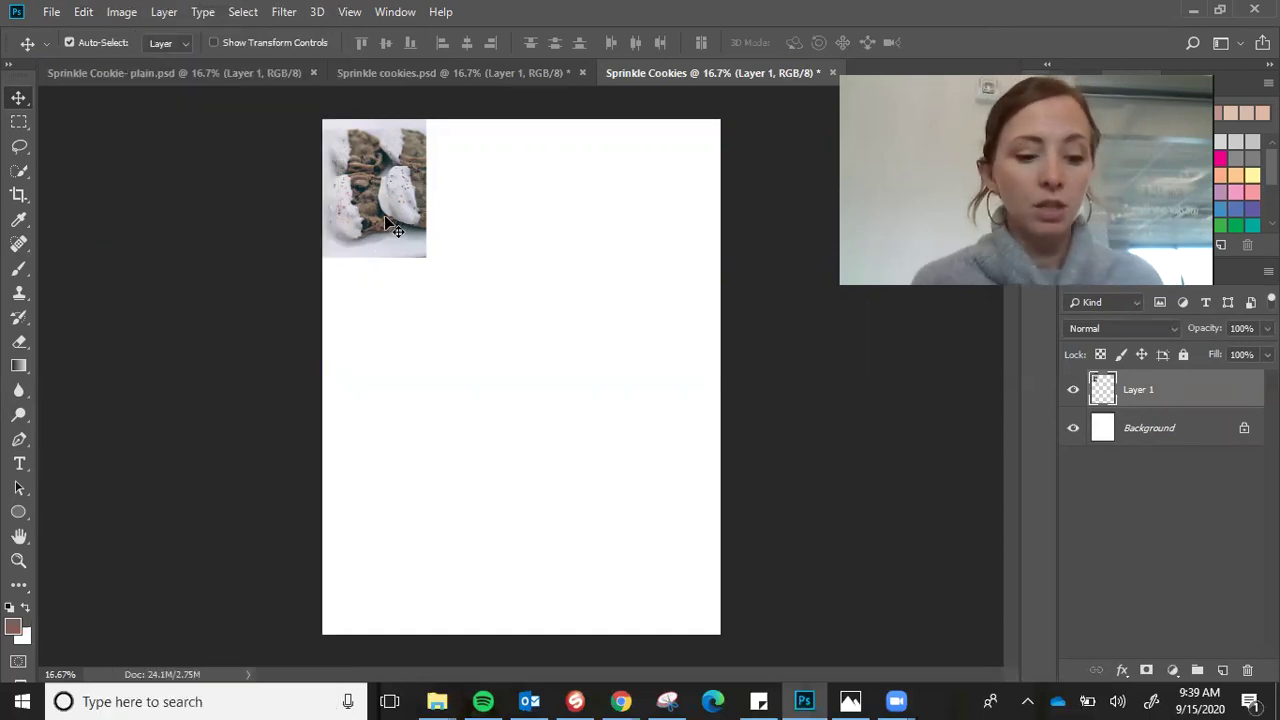
{"action": "key", "text": "ctrl+t"}
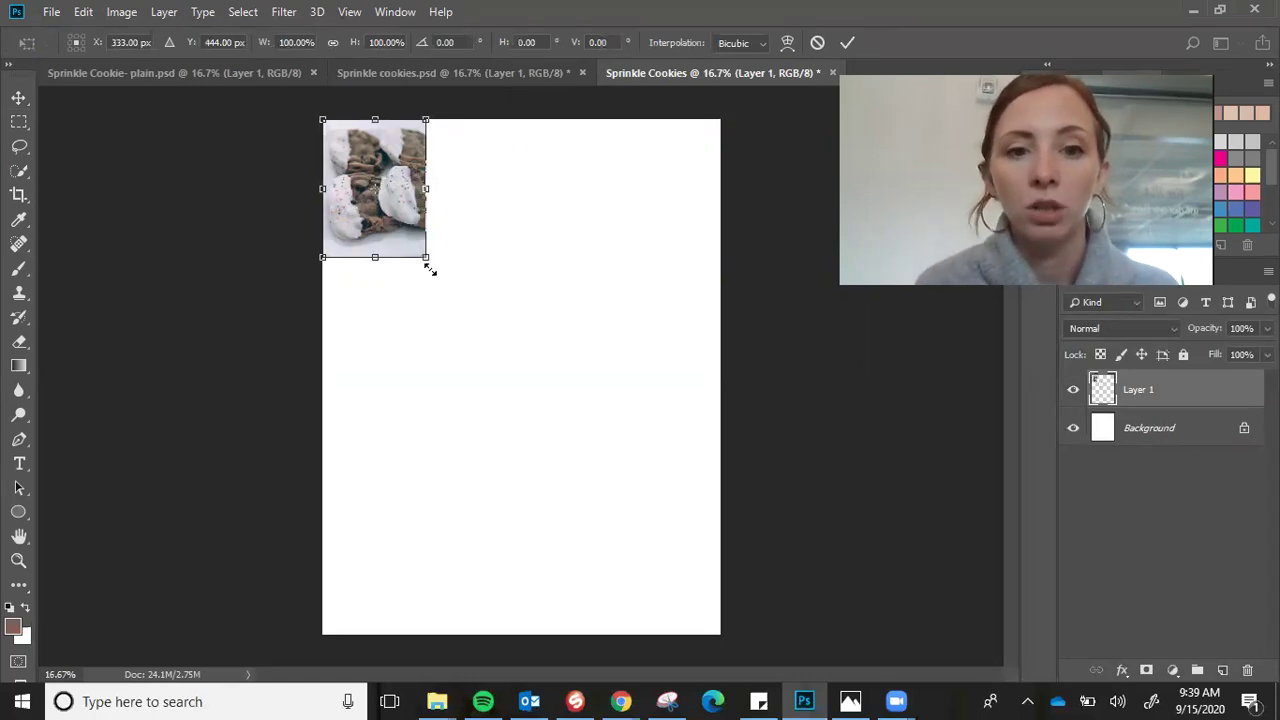
{"action": "left_click_drag", "start_coordinate": [430, 270], "coordinate": [731, 643]}
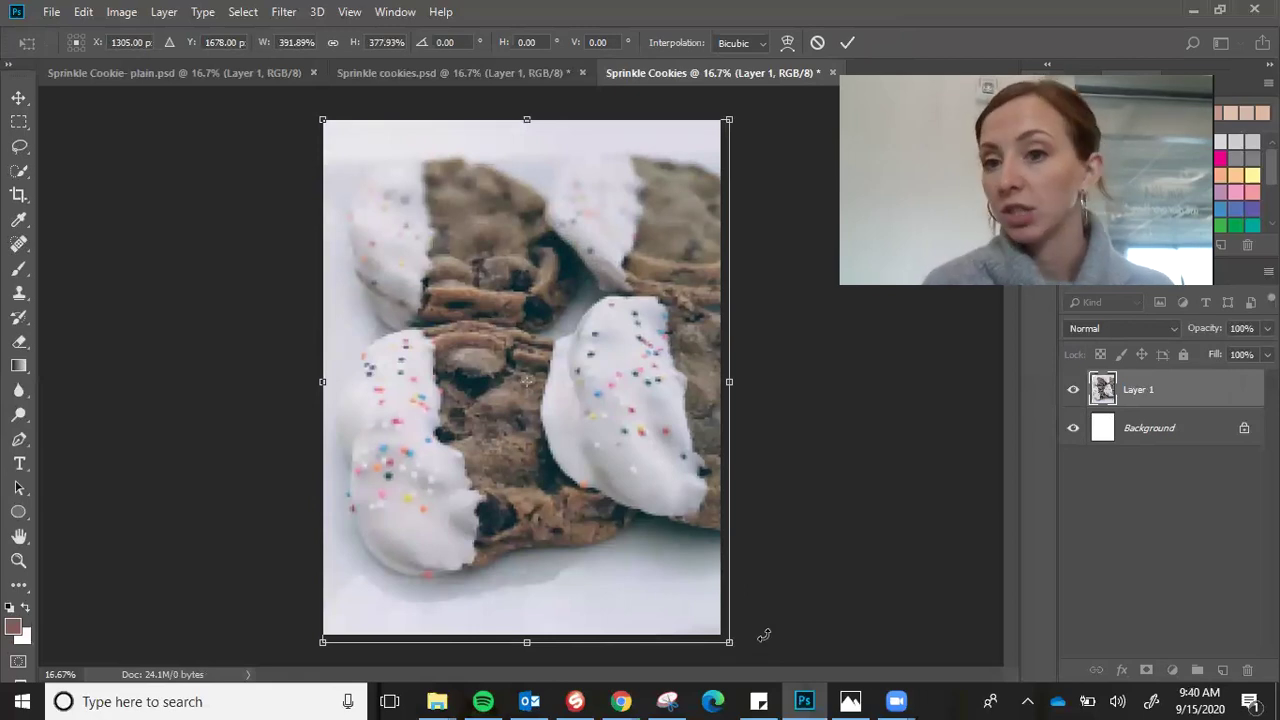
{"action": "left_click", "coordinate": [848, 43]}
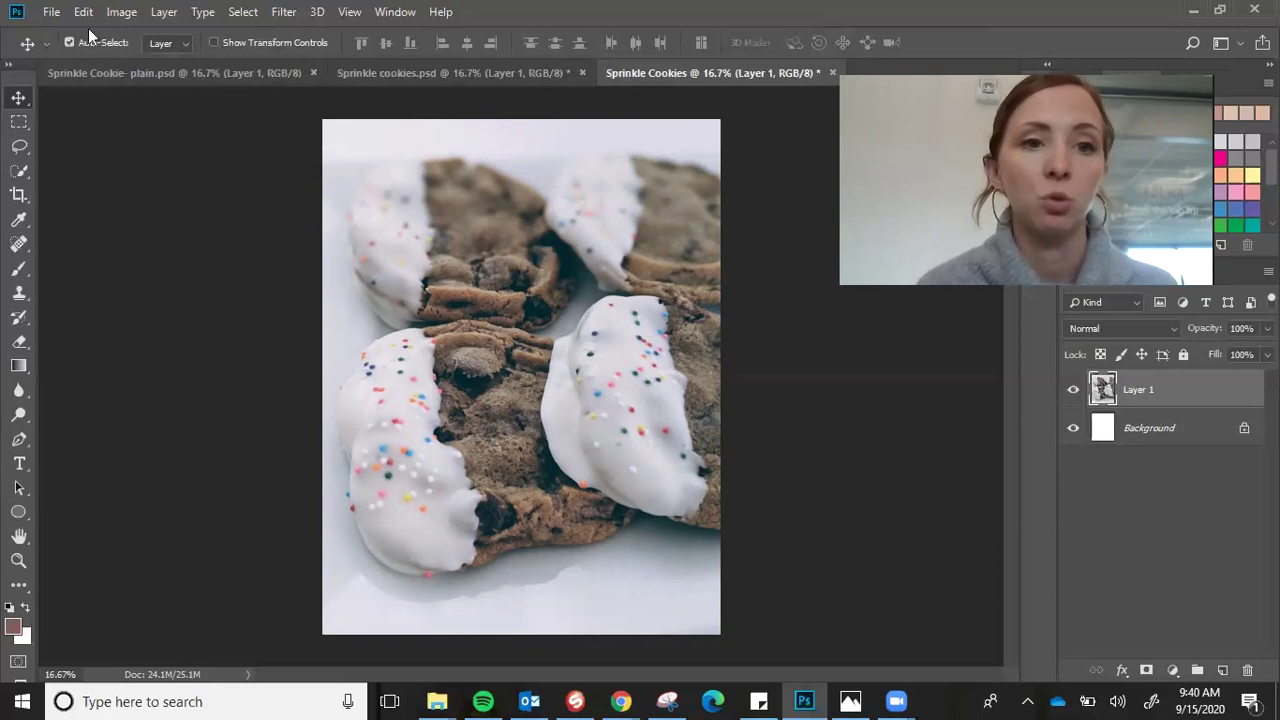
Apply a Hue/Saturation adjustment with Saturation +57 to the cookie photo
{"action": "left_click", "coordinate": [118, 12]}
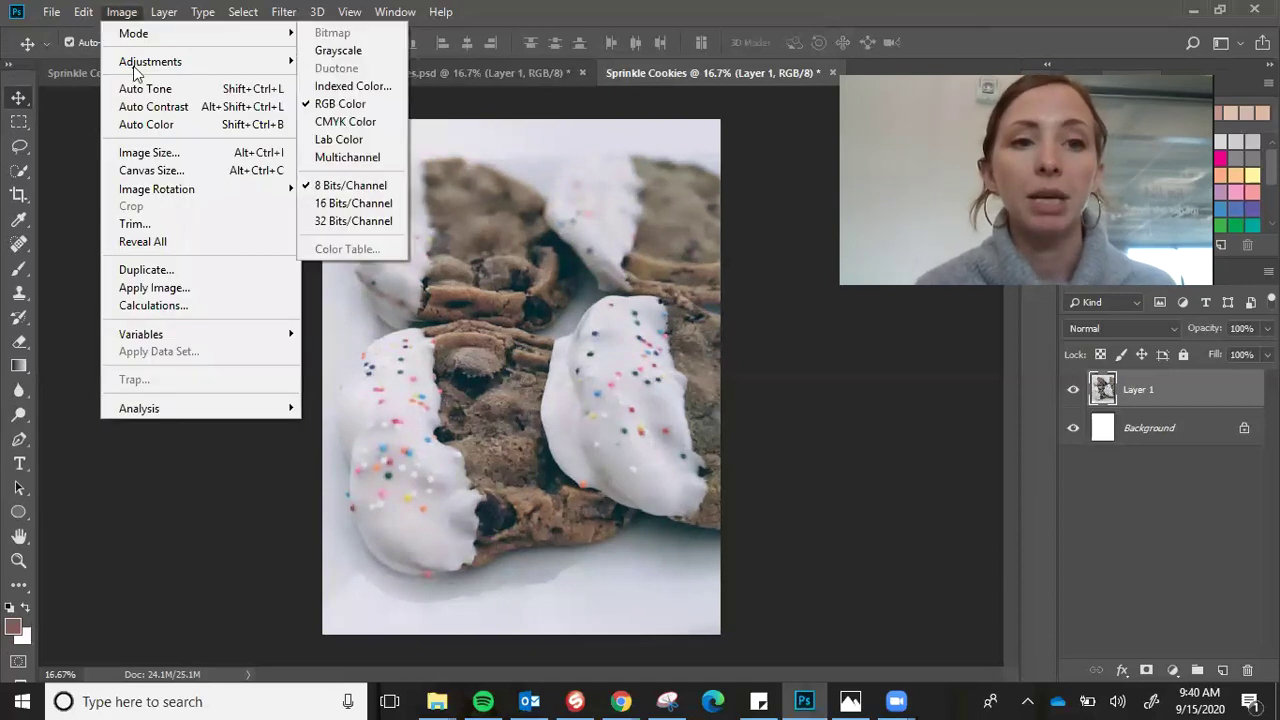
{"action": "mouse_move", "coordinate": [135, 68]}
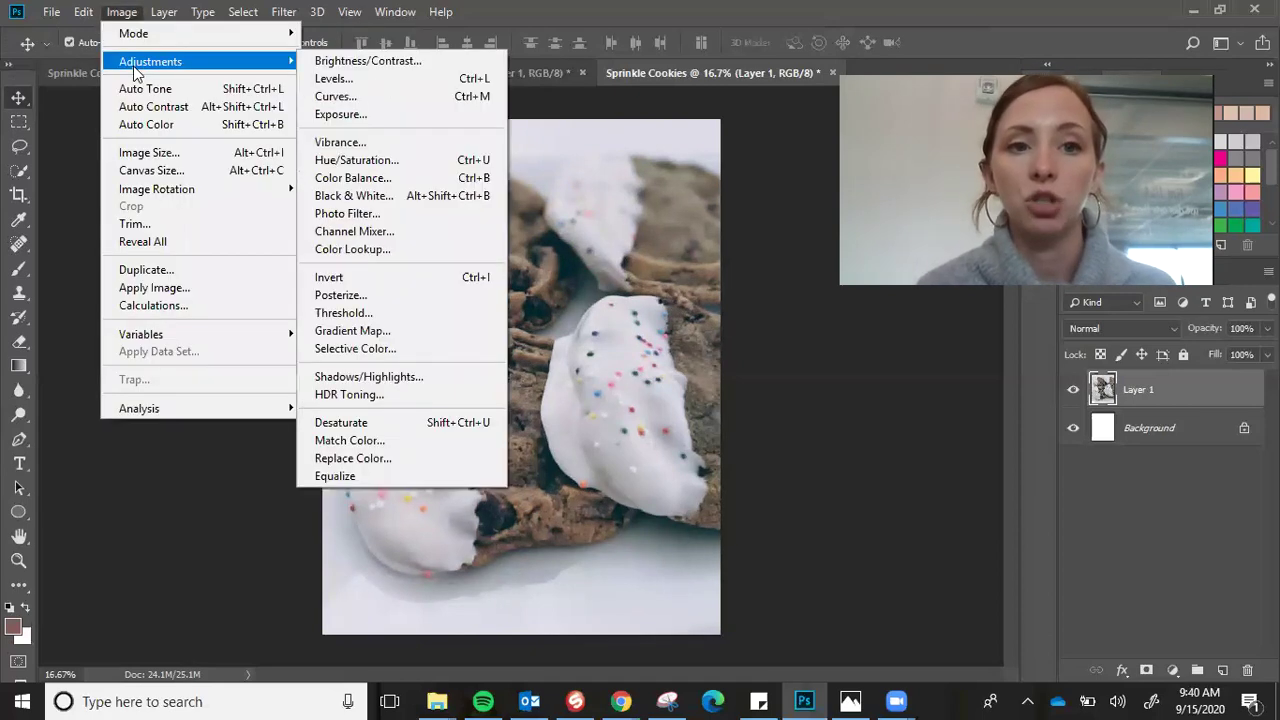
{"action": "left_click", "coordinate": [403, 161]}
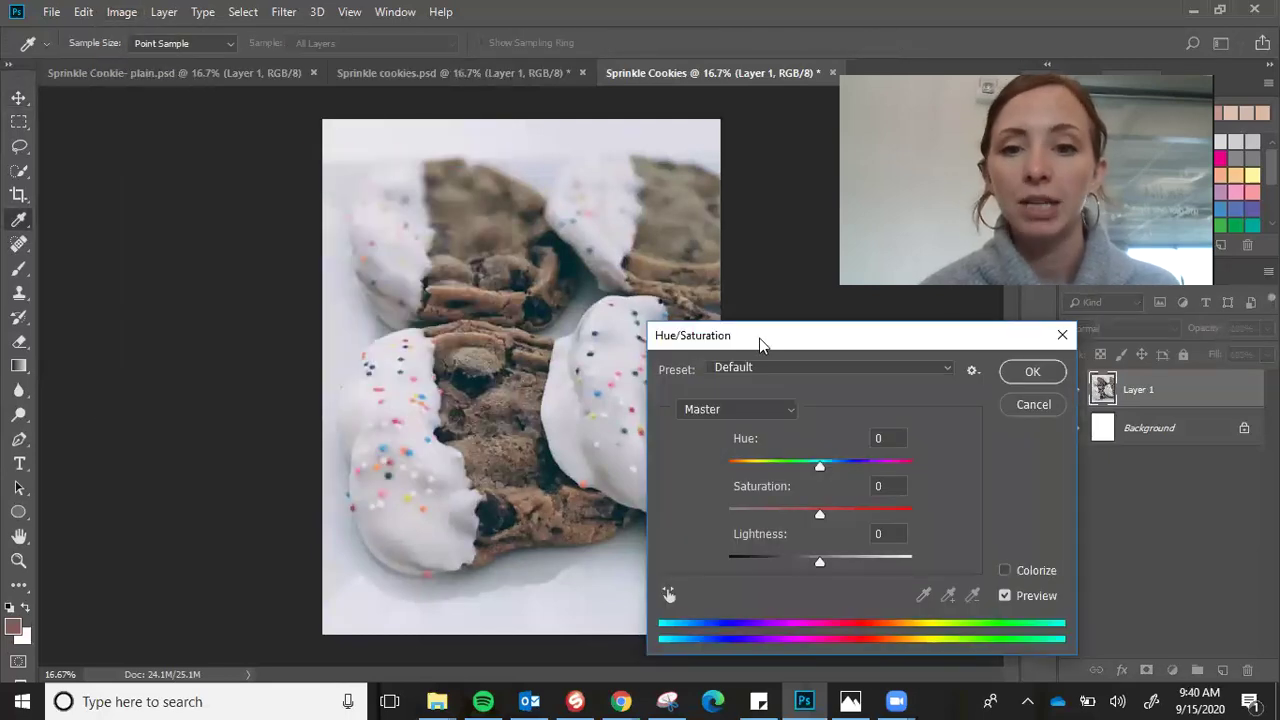
{"action": "left_click_drag", "start_coordinate": [759, 345], "coordinate": [721, 315]}
{"action": "left_click_drag", "start_coordinate": [783, 486], "coordinate": [840, 497]}
{"action": "left_click_drag", "start_coordinate": [834, 308], "coordinate": [300, 137]}
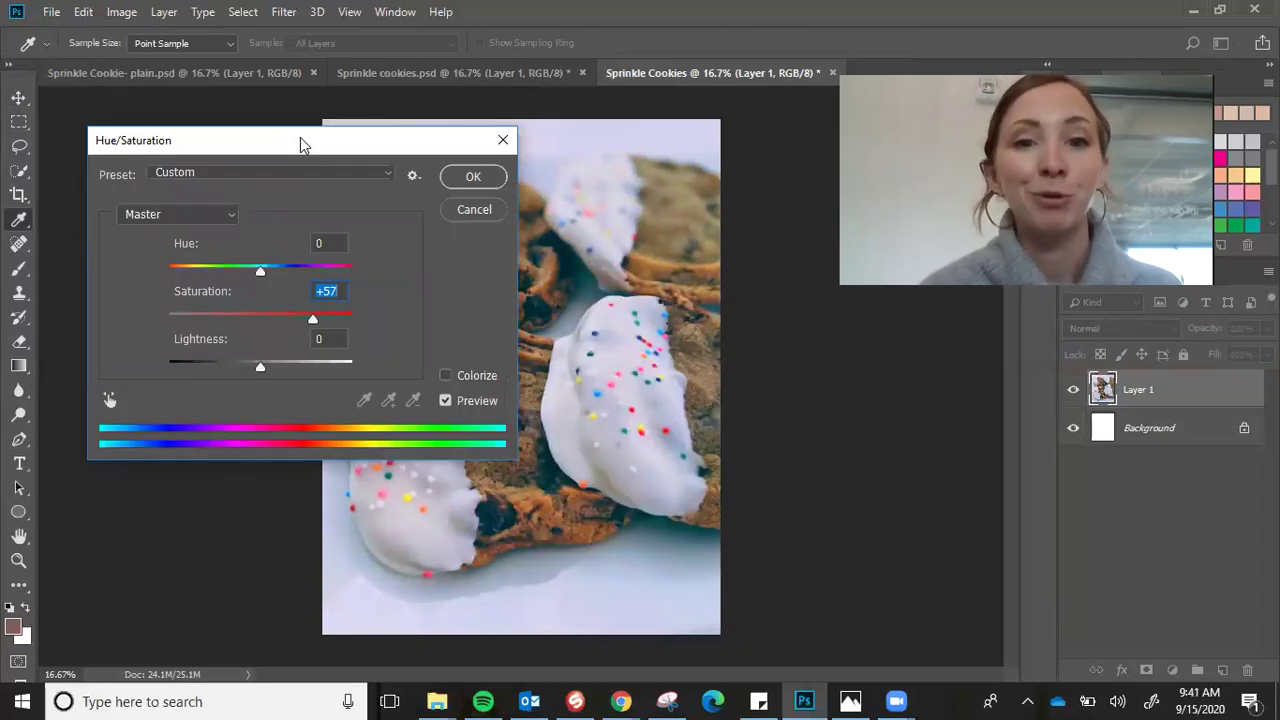
{"action": "left_click", "coordinate": [473, 179]}
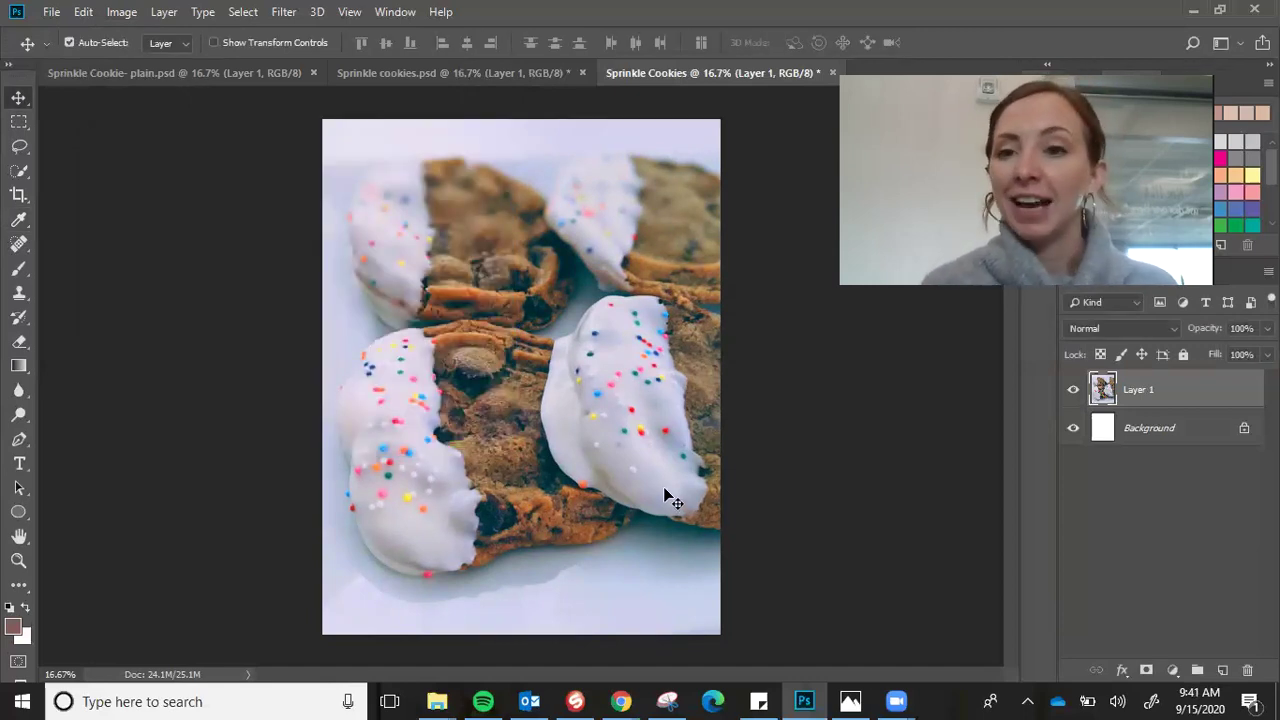
Apply Posterize to the cookie photo with Levels set to 10
{"action": "left_click", "coordinate": [131, 14]}
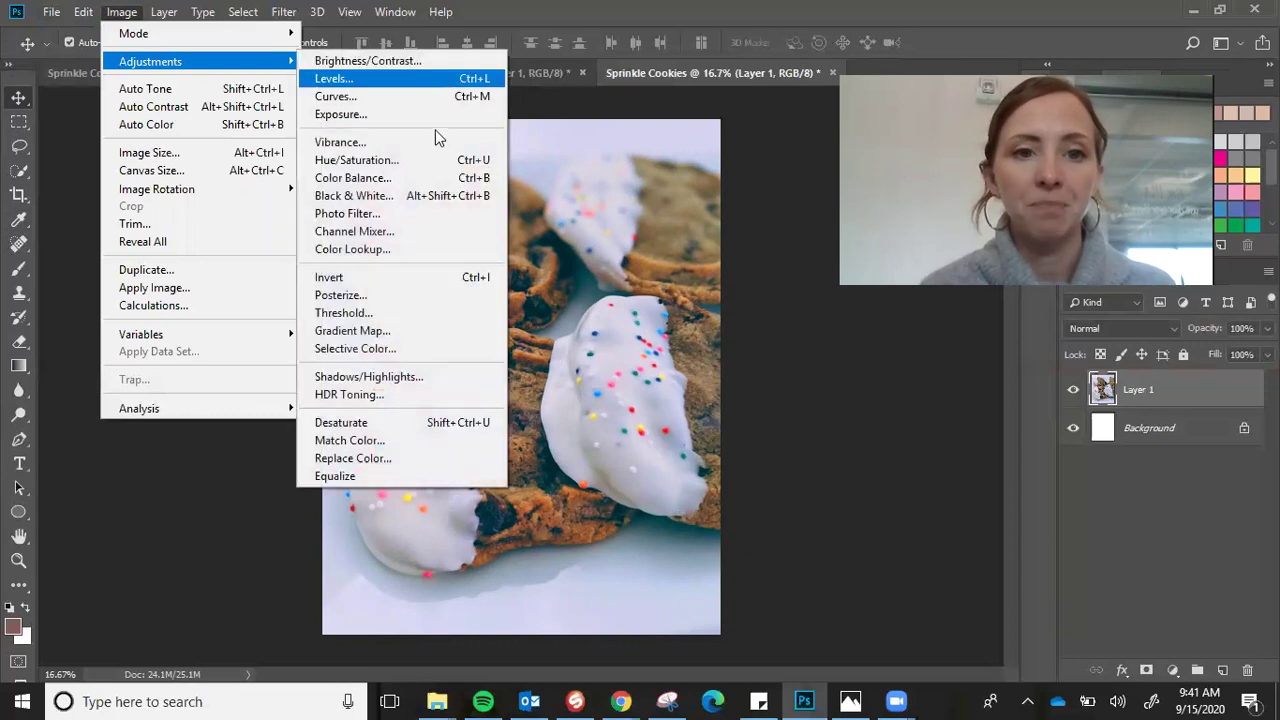
{"action": "left_click", "coordinate": [392, 298]}
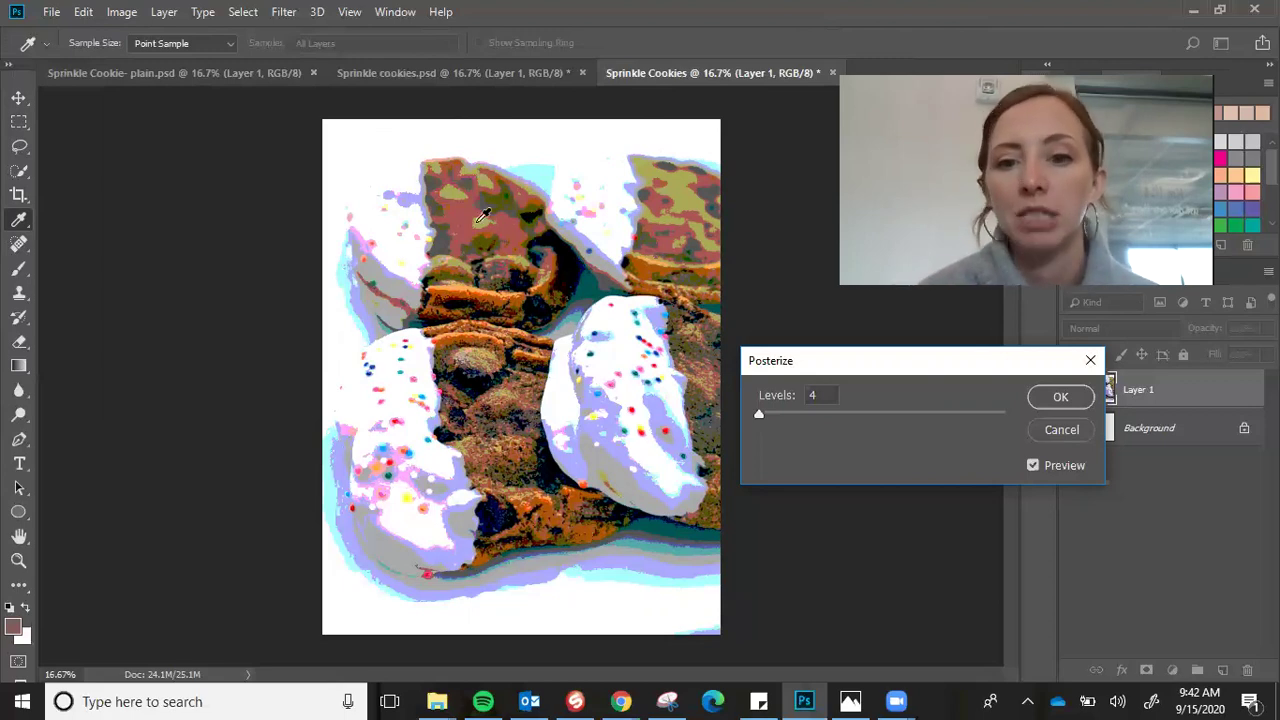
{"action": "mouse_move", "coordinate": [757, 416]}
{"action": "left_mouse_down"}
{"action": "mouse_move", "coordinate": [926, 418]}
{"action": "mouse_move", "coordinate": [765, 413]}
{"action": "left_mouse_up"}
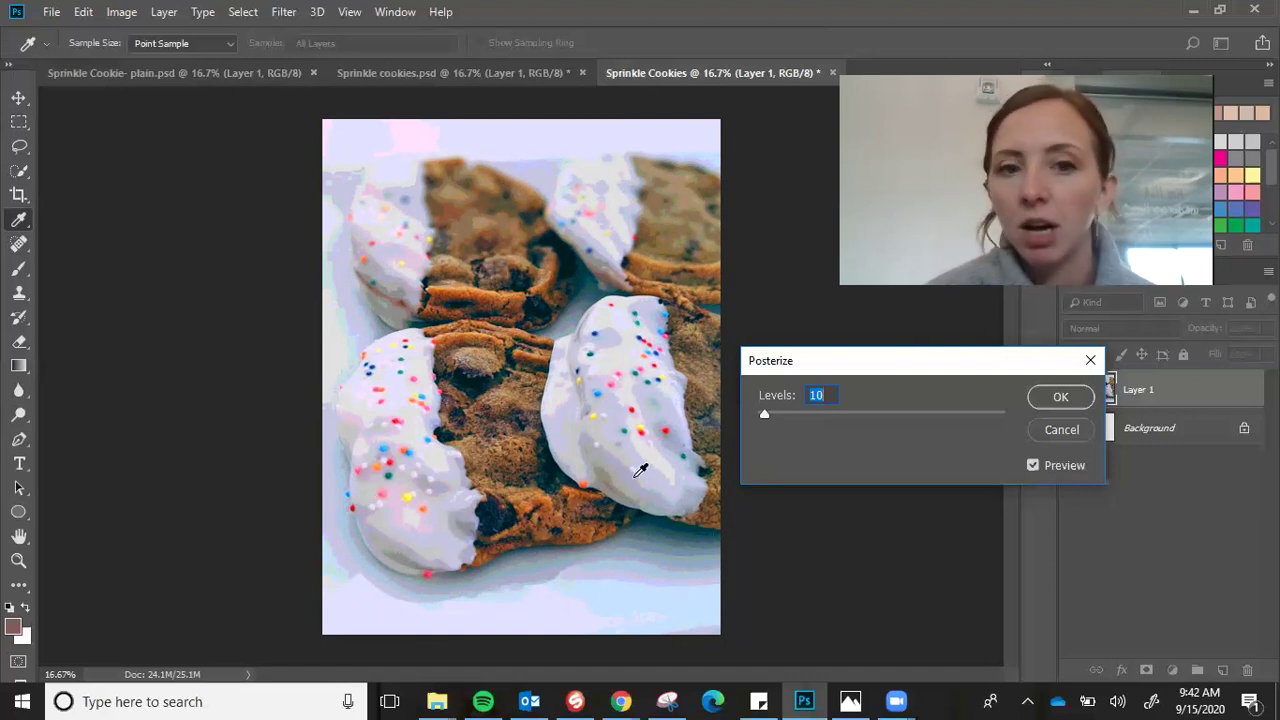
{"action": "left_click", "coordinate": [1065, 398]}
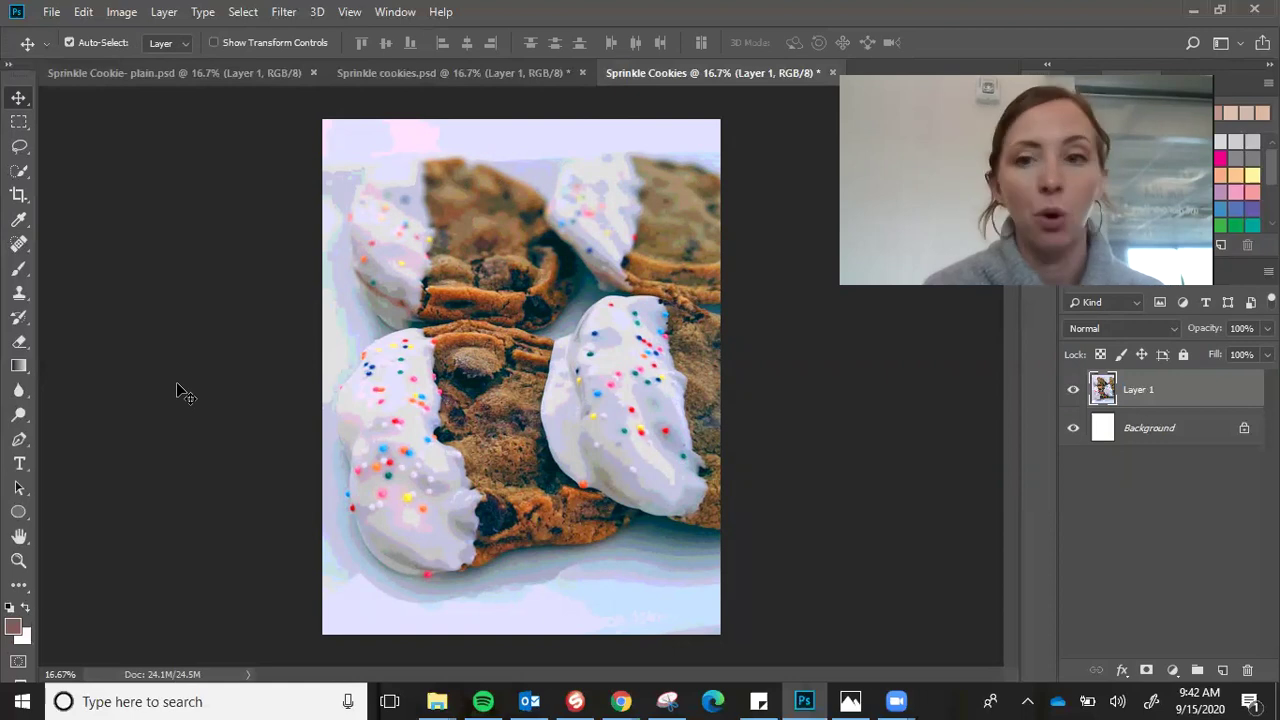
{"action": "left_click", "coordinate": [50, 14]}
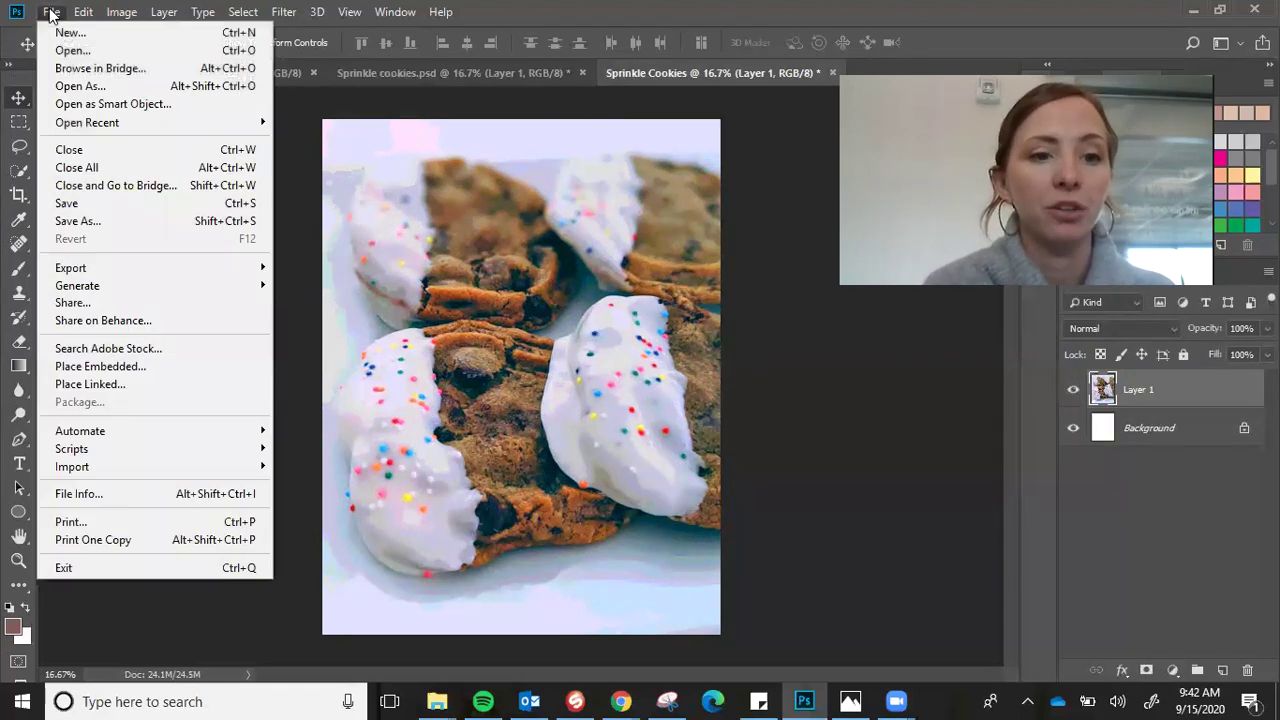
{"action": "left_click", "coordinate": [109, 203]}
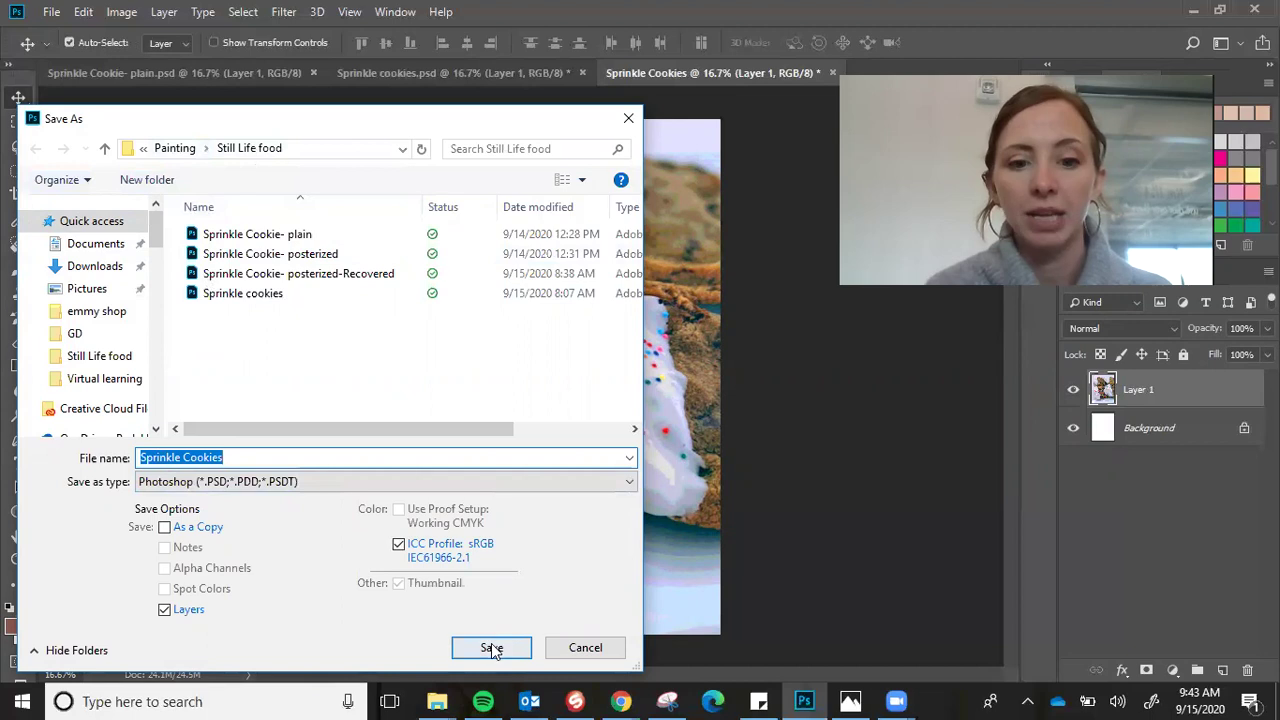
{"action": "left_click", "coordinate": [585, 648]}
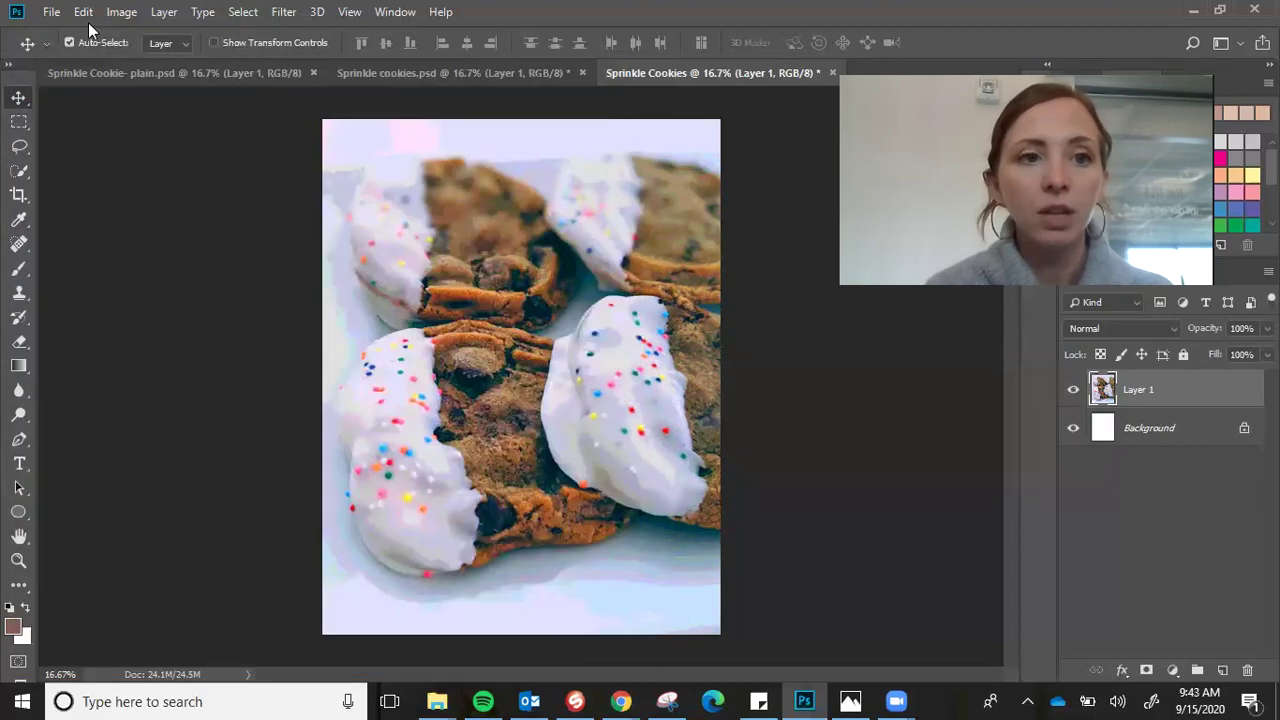
{"action": "left_click", "coordinate": [52, 12]}
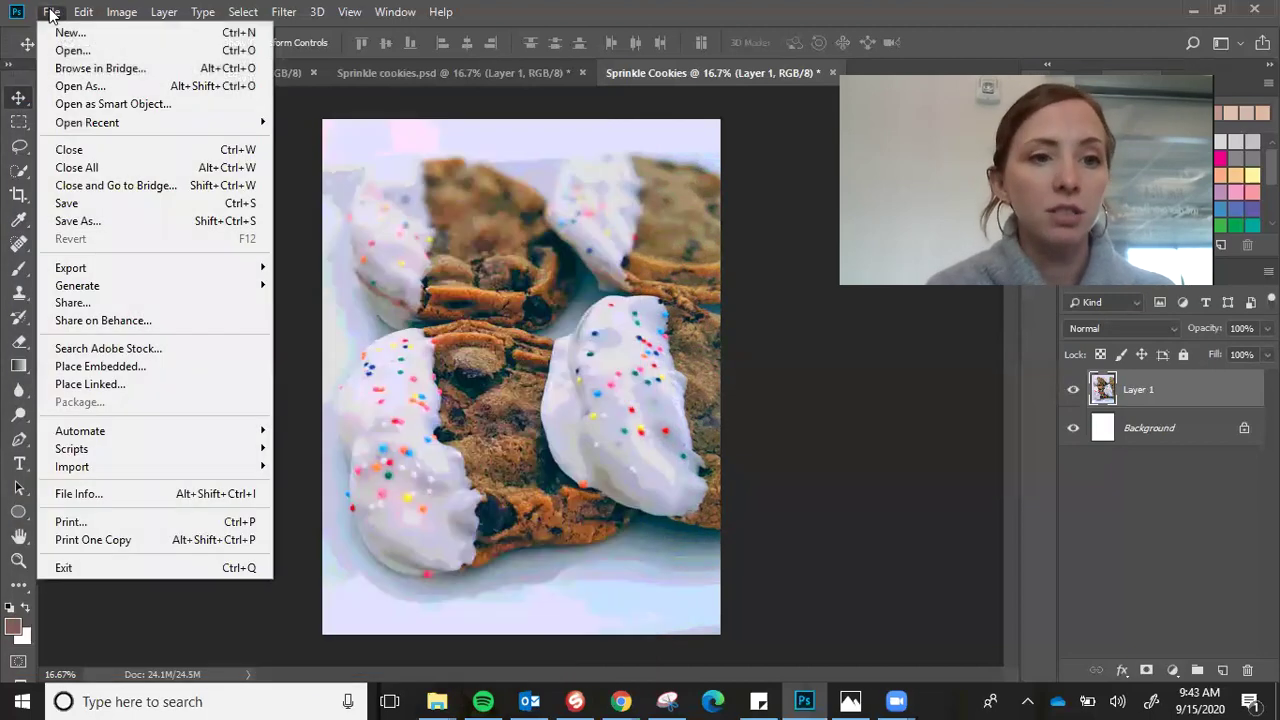
{"action": "left_click", "coordinate": [120, 221]}
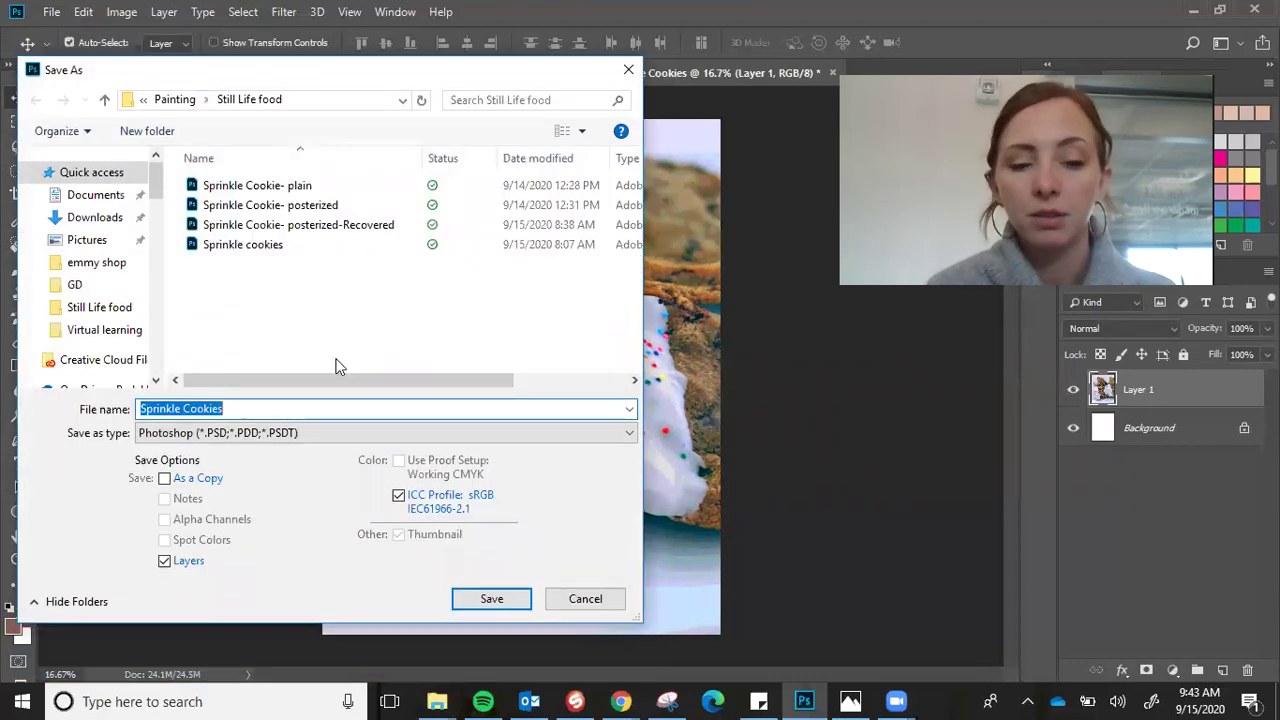
{"action": "left_click", "coordinate": [220, 481]}
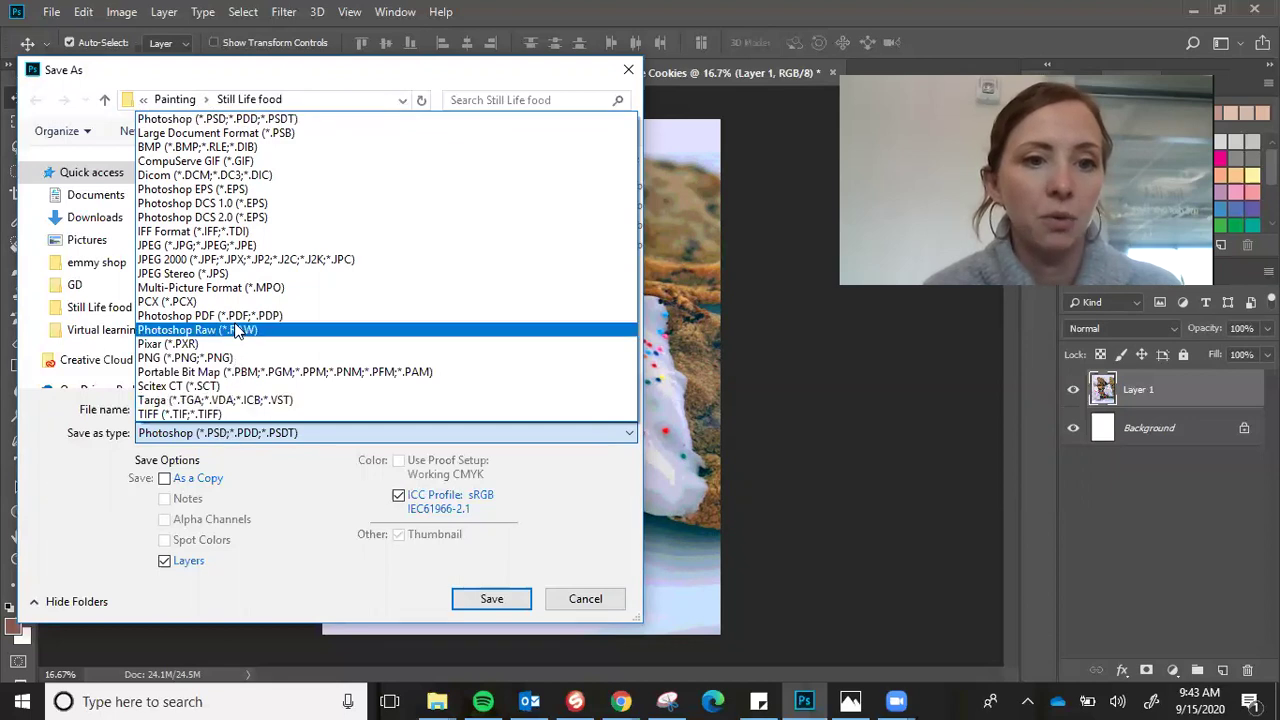
{"action": "left_click", "coordinate": [231, 247]}
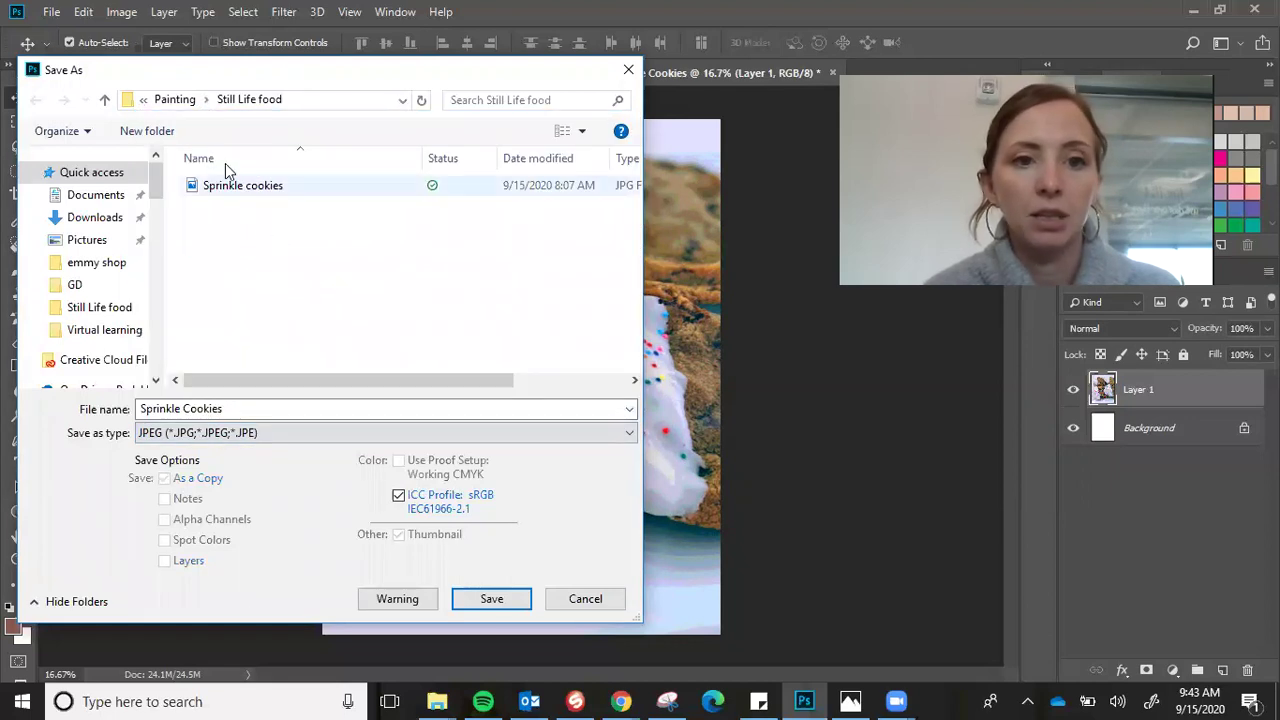
{"action": "left_click", "coordinate": [589, 604]}
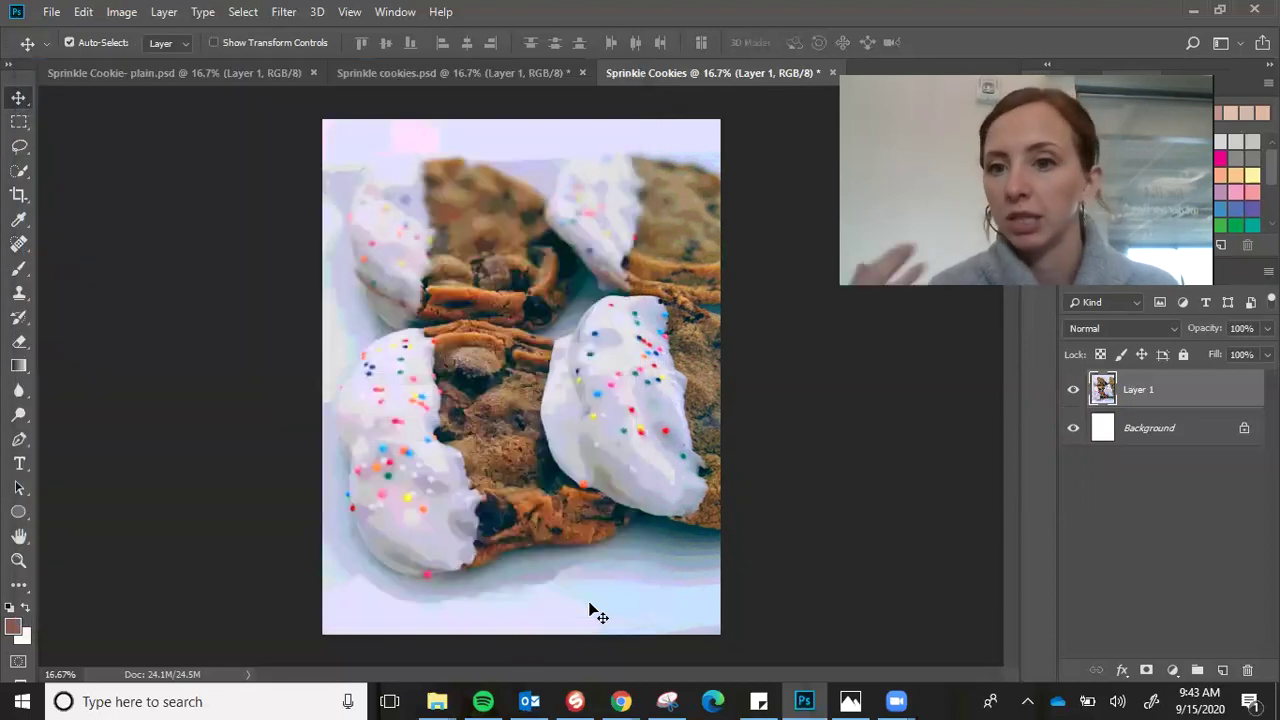